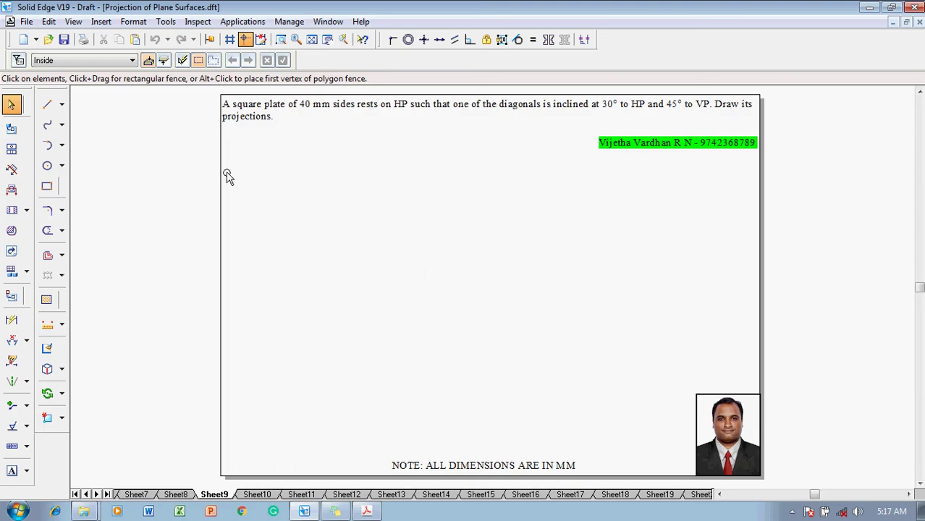
Step: Draw a long horizontal XY reference line across the sheet
{"action": "left_click", "coordinate": [51, 102]}
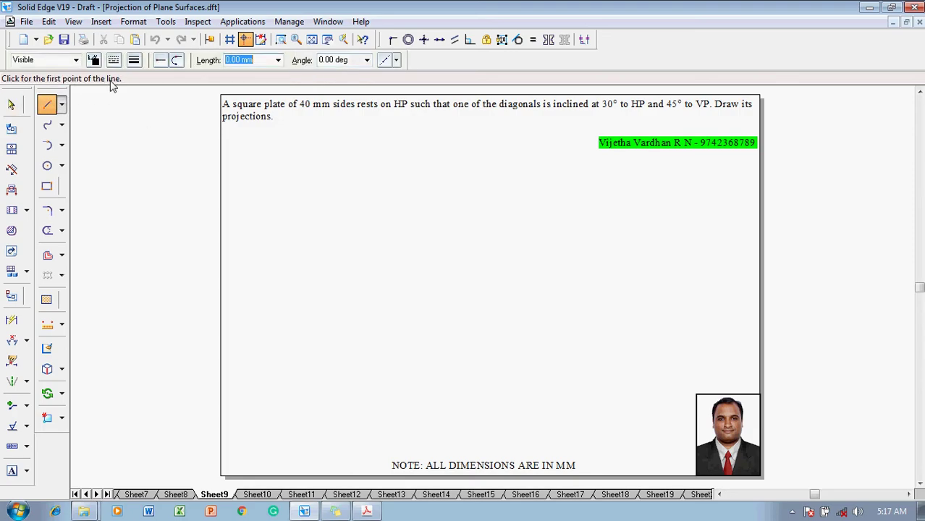
{"action": "left_click", "coordinate": [134, 61]}
{"action": "left_click", "coordinate": [148, 85]}
{"action": "left_click", "coordinate": [265, 275]}
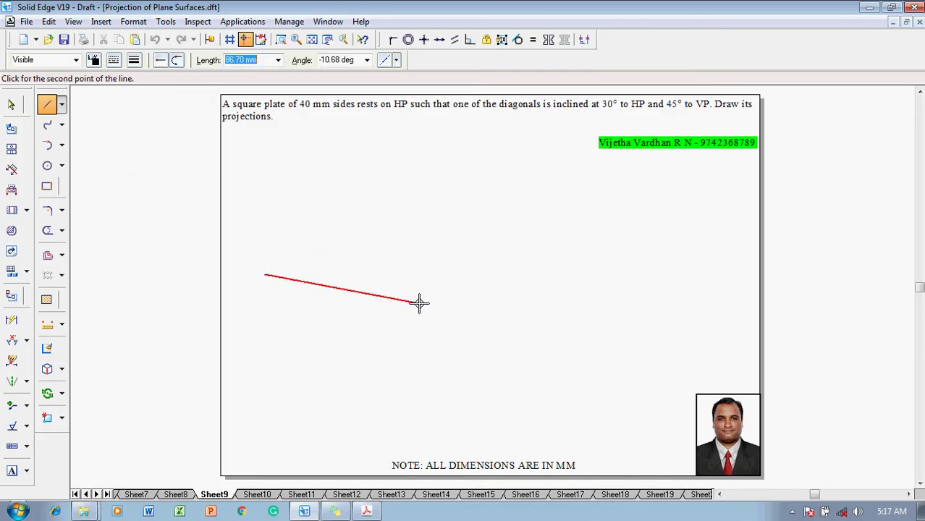
{"action": "left_click", "coordinate": [713, 274]}
{"action": "key", "text": "Escape"}
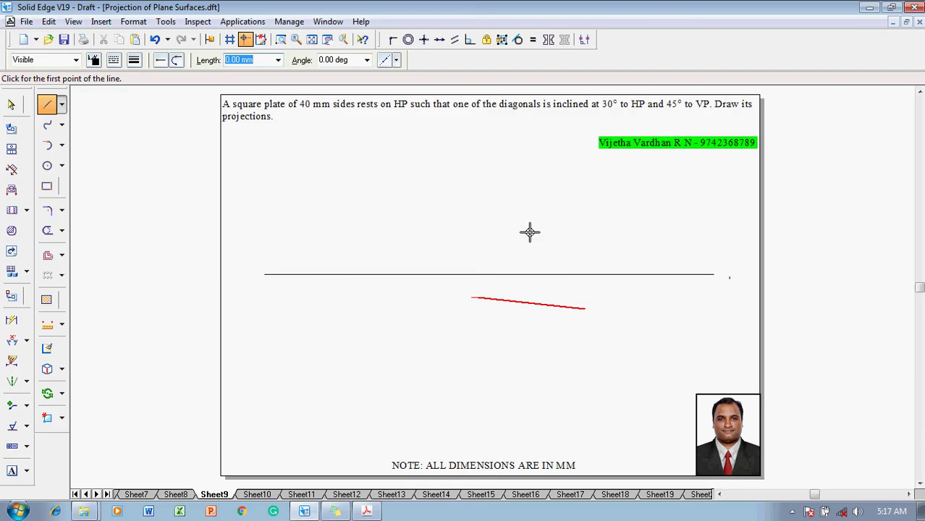
{"action": "key", "text": "Escape"}
Step: Label the reference line X and Y at its ends, VP above and HP below
{"action": "left_click", "coordinate": [12, 470]}
{"action": "left_click", "coordinate": [252, 269]}
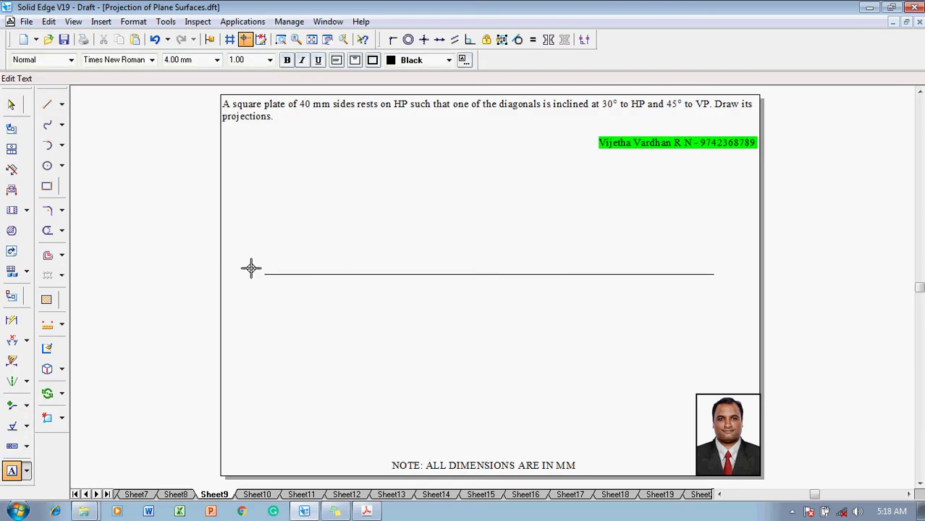
{"action": "type", "text": "X"}
{"action": "left_click", "coordinate": [719, 268]}
{"action": "type", "text": "Y"}
{"action": "left_click", "coordinate": [266, 260]}
{"action": "type", "text": "VP"}
{"action": "key", "text": "Escape"}
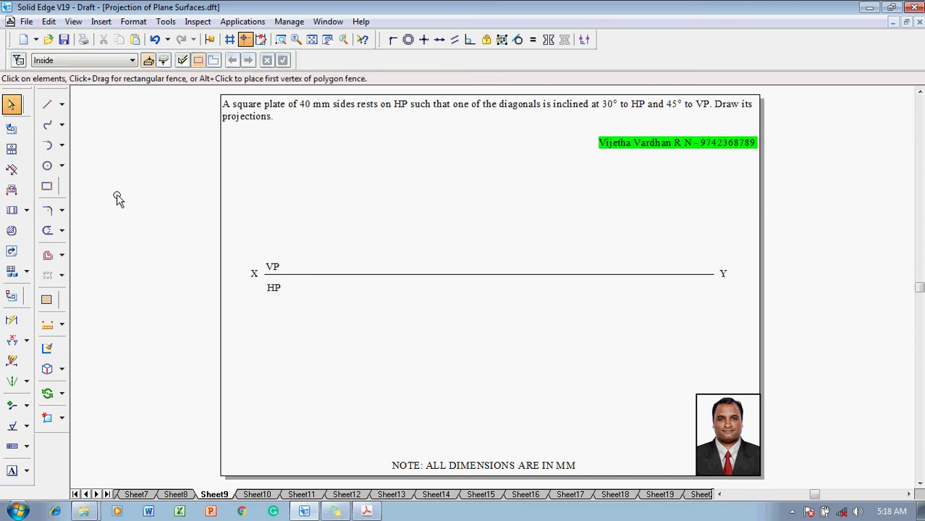
Step: Draw a 40 × 40 square rotated 45° with 0.50 mm outlines below the XY line
{"action": "left_click", "coordinate": [46, 186]}
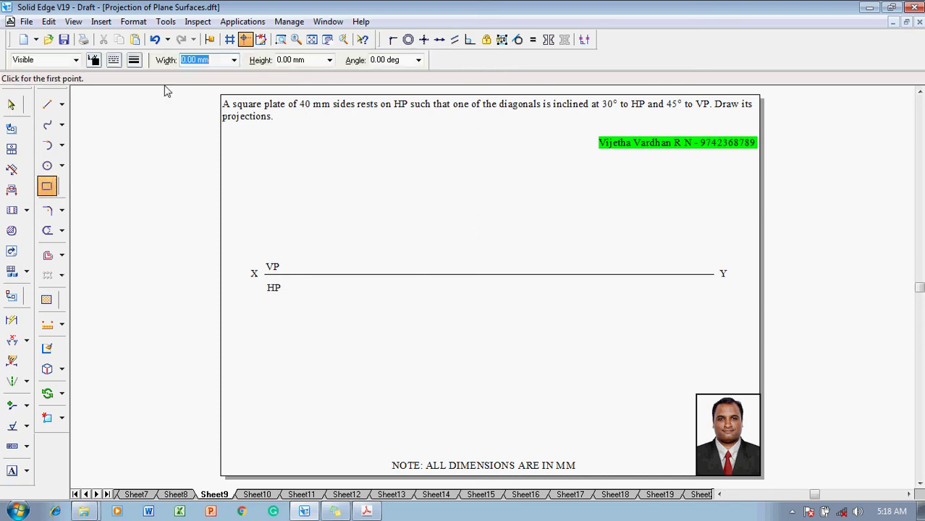
{"action": "left_click", "coordinate": [134, 60]}
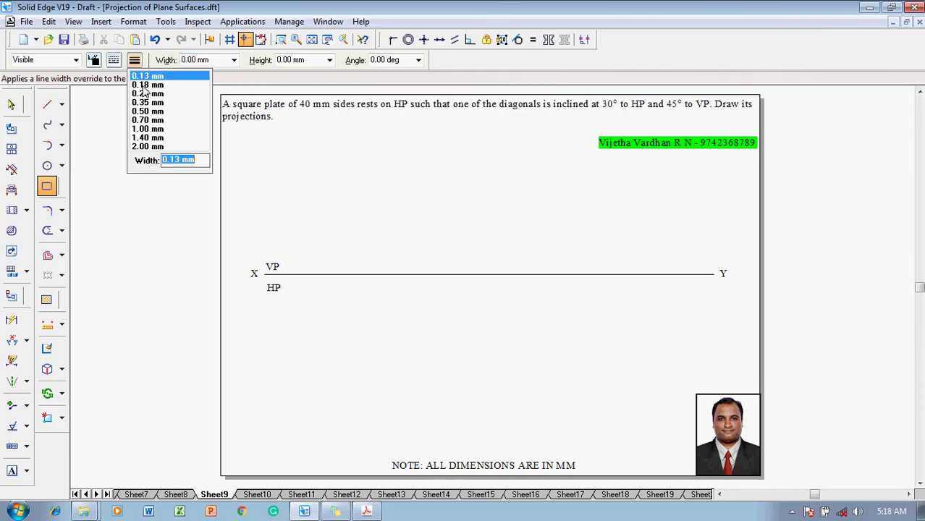
{"action": "left_click", "coordinate": [147, 112]}
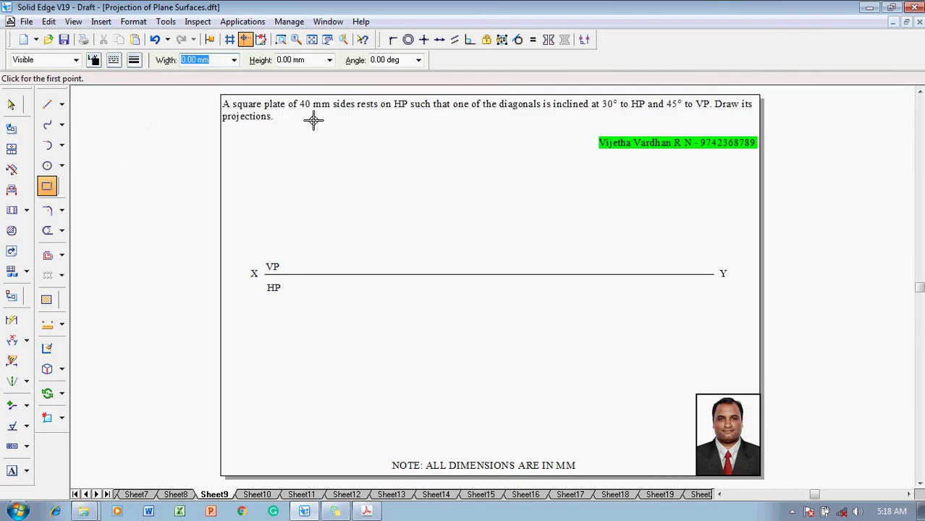
{"action": "type", "text": "40"}
{"action": "key", "text": "Tab"}
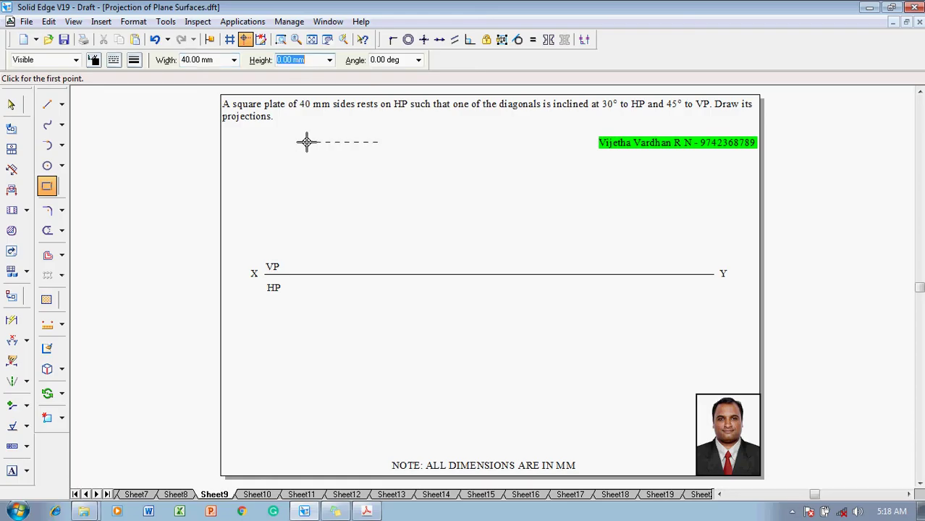
{"action": "type", "text": "40"}
{"action": "key", "text": "Tab"}
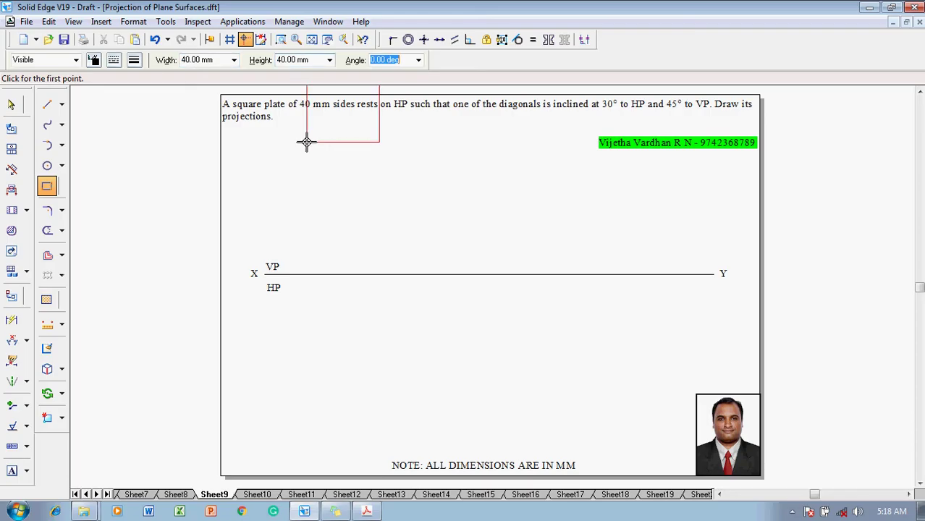
{"action": "type", "text": "45"}
{"action": "key", "text": "Tab"}
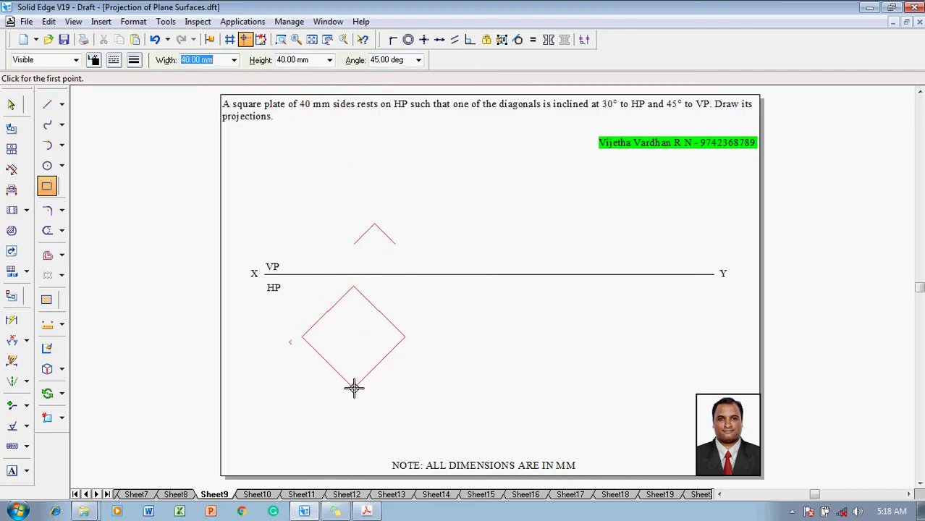
{"action": "left_click", "coordinate": [357, 386]}
{"action": "key", "text": "Escape"}
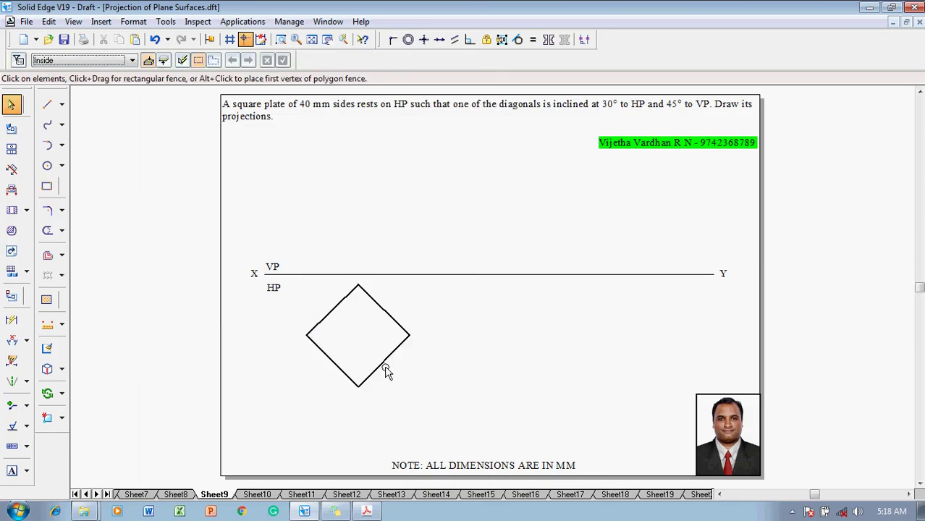
Step: Draw thin 0.13 mm vertical projectors from the square's left, bottom and right corners to XY
{"action": "left_click", "coordinate": [47, 105]}
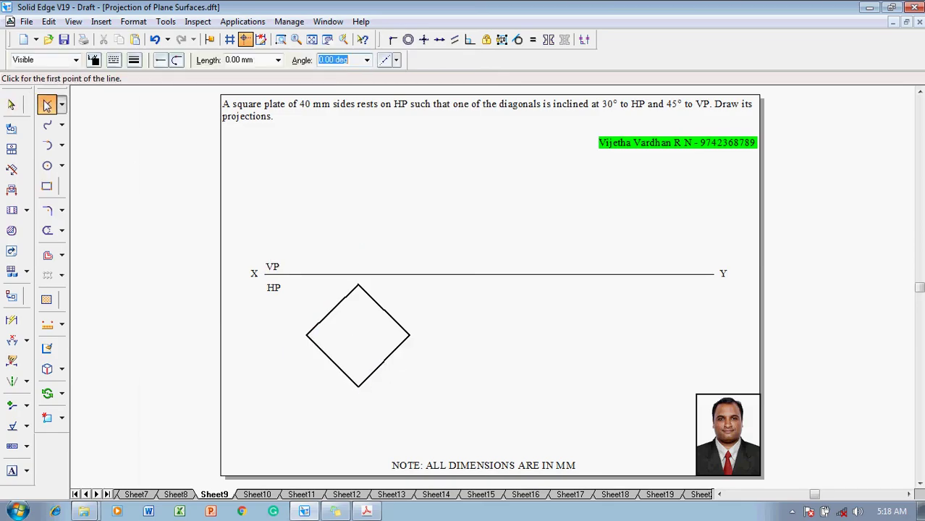
{"action": "left_click", "coordinate": [133, 60]}
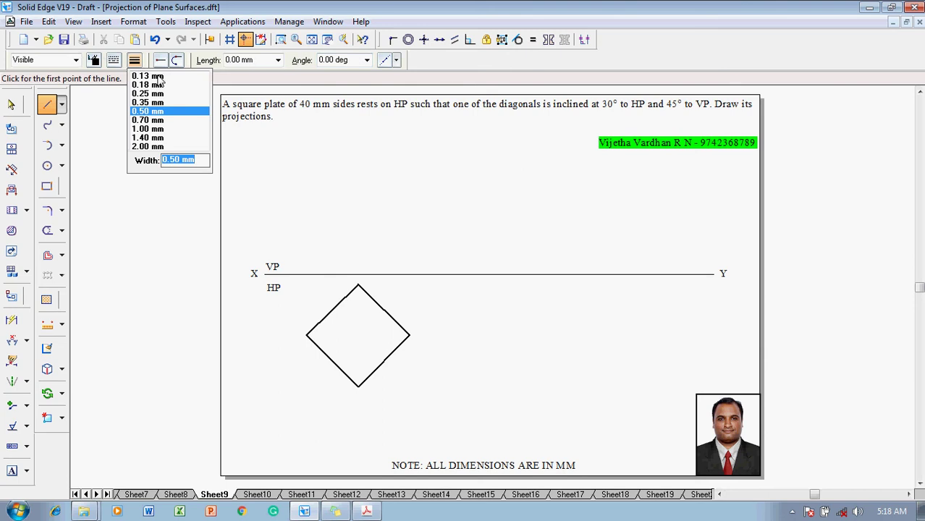
{"action": "left_click", "coordinate": [158, 76]}
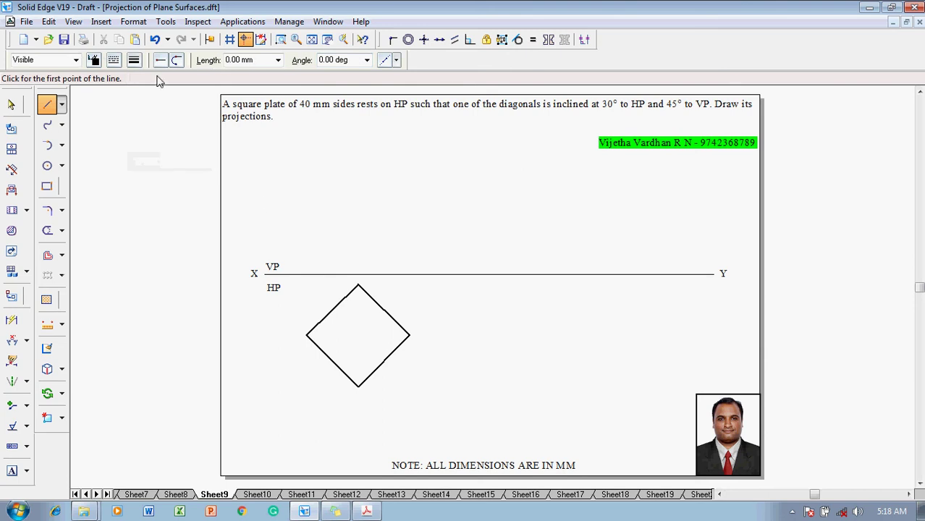
{"action": "left_click", "coordinate": [305, 335]}
{"action": "left_click", "coordinate": [305, 274]}
{"action": "left_click", "coordinate": [316, 286]}
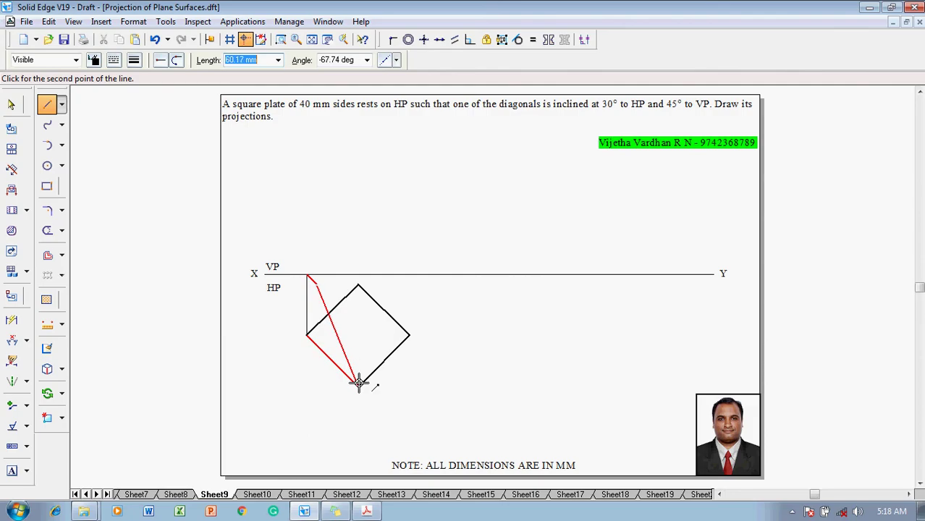
{"action": "left_click", "coordinate": [365, 344]}
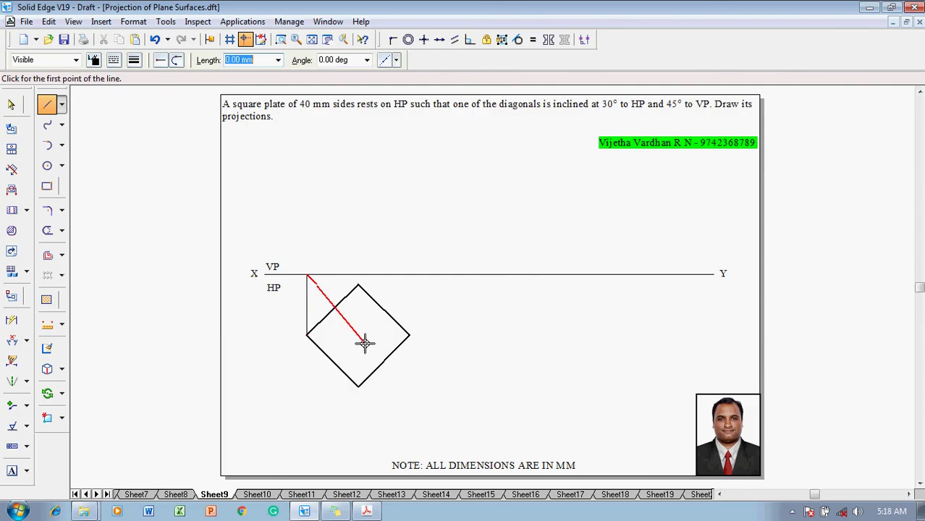
{"action": "left_click", "coordinate": [359, 386]}
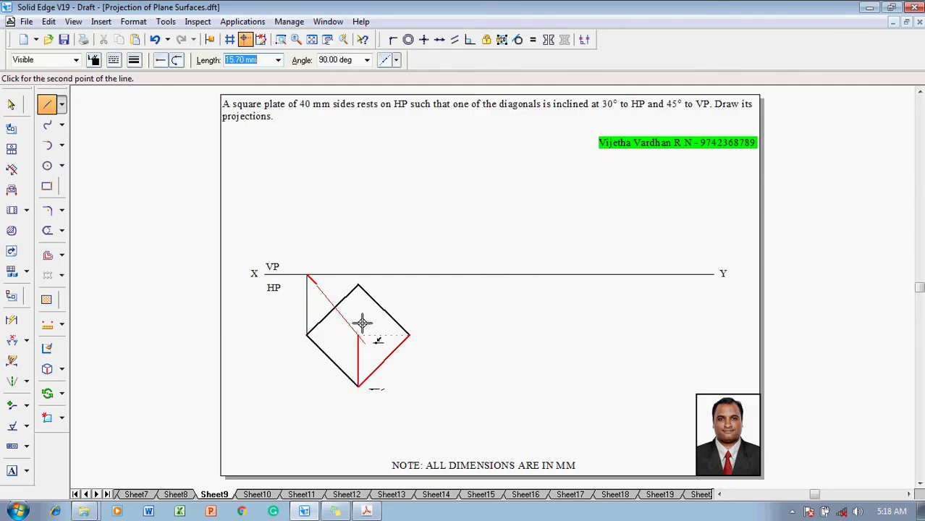
{"action": "left_click", "coordinate": [359, 274]}
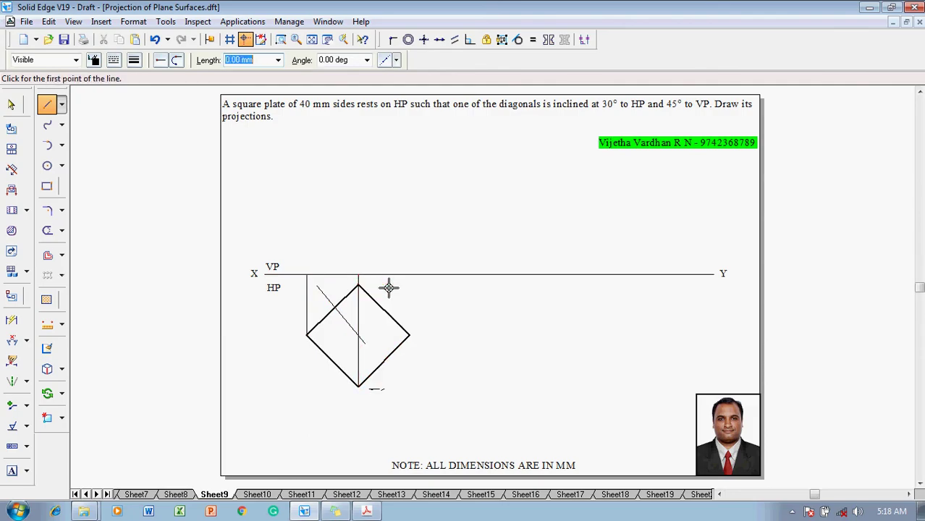
{"action": "left_click", "coordinate": [410, 334]}
{"action": "left_click", "coordinate": [410, 274]}
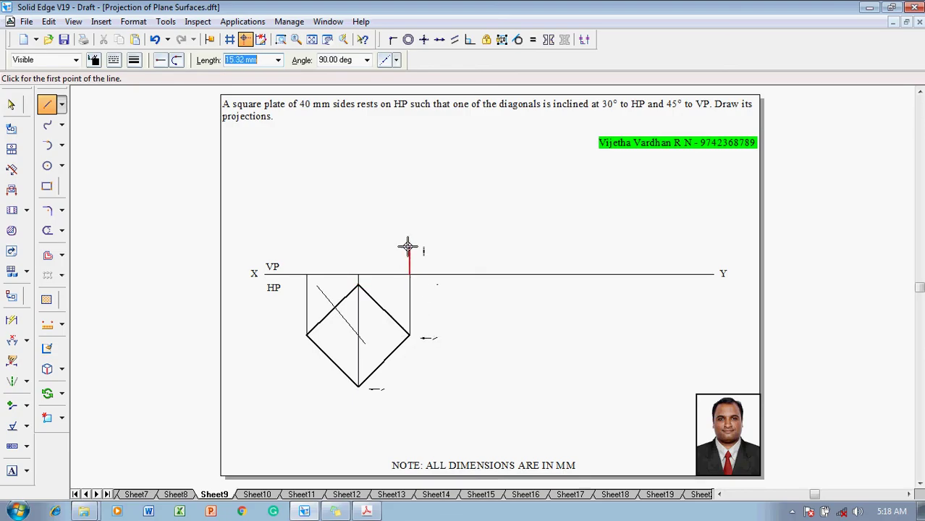
Step: Delete the stray diagonal line drawn inside the square
{"action": "key", "text": "Escape"}
{"action": "left_click", "coordinate": [343, 322]}
{"action": "key", "text": "Delete"}
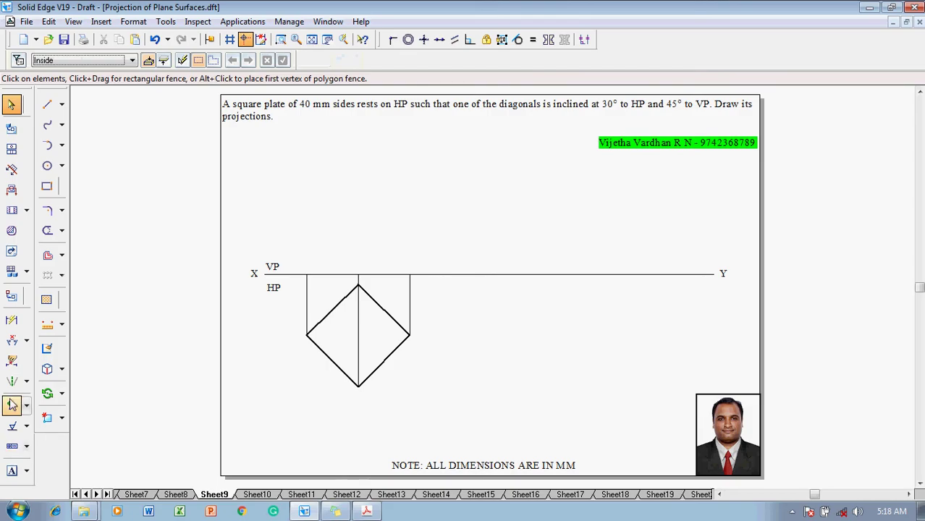
{"action": "left_click", "coordinate": [11, 320]}
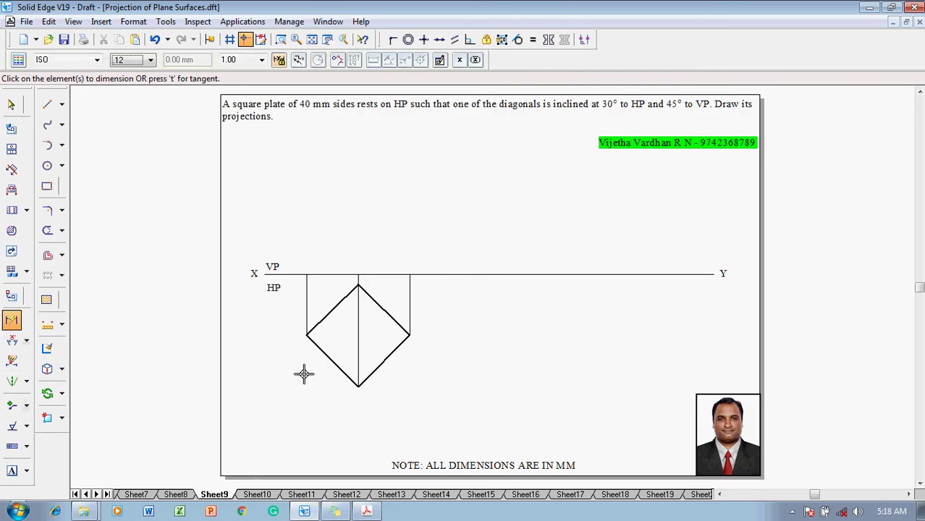
Step: Dimension the square's lower-left edge as 40
{"action": "left_click", "coordinate": [326, 365]}
{"action": "left_click", "coordinate": [320, 373]}
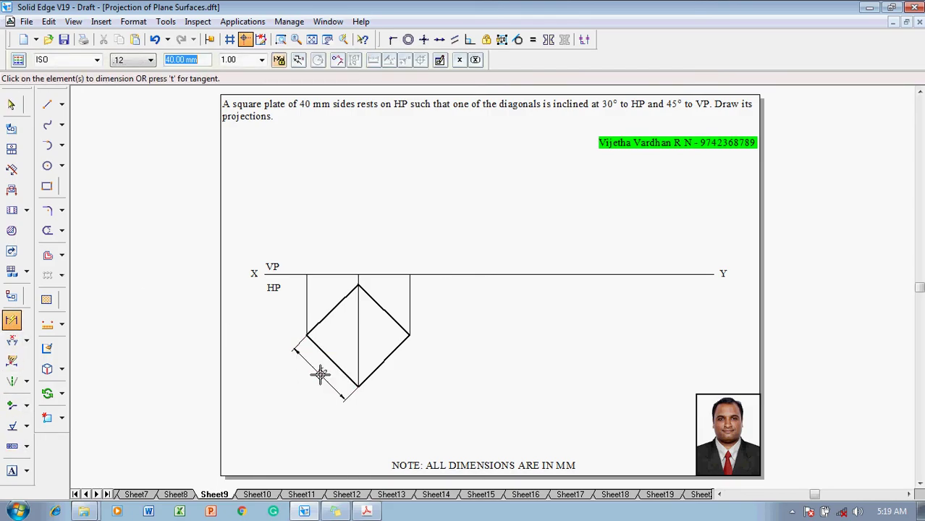
{"action": "key", "text": "Escape"}
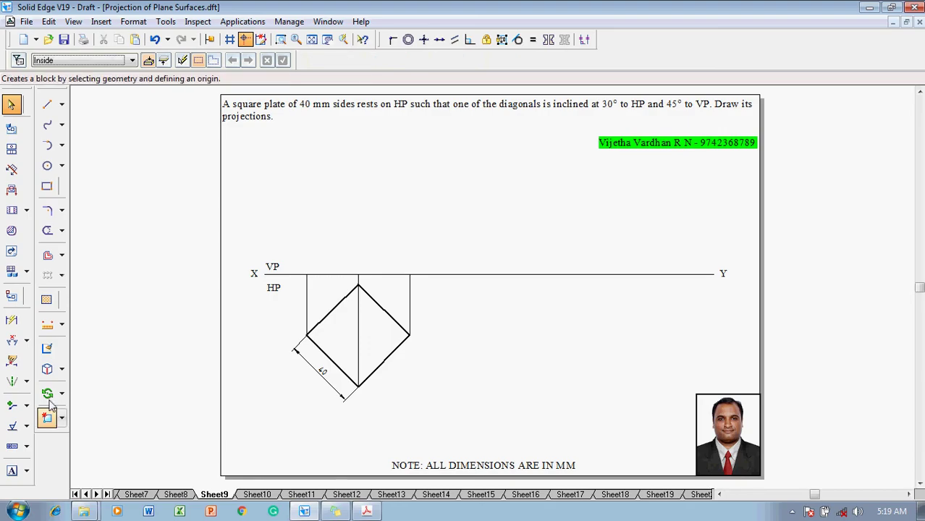
Step: Label the square's corners a, b, c, d and the projections a', b'(d'), c' on XY
{"action": "left_click", "coordinate": [12, 471]}
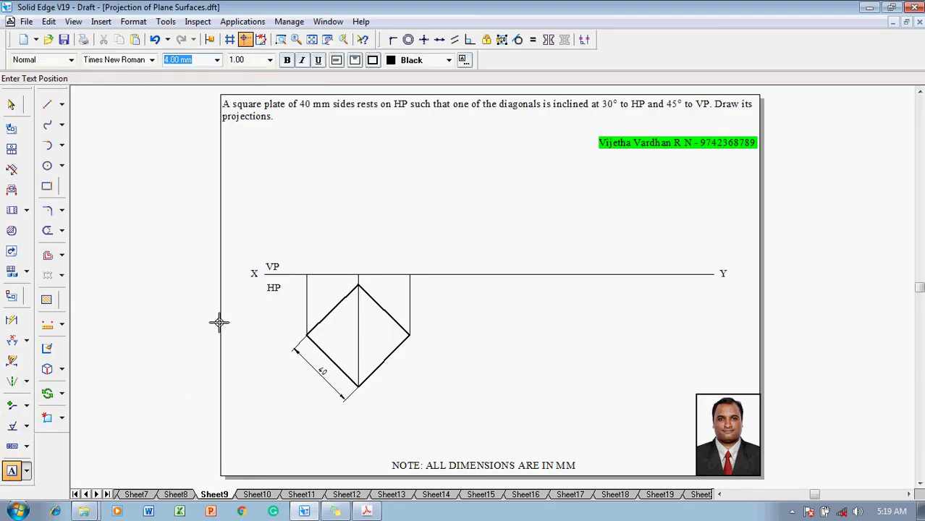
{"action": "left_click", "coordinate": [296, 327]}
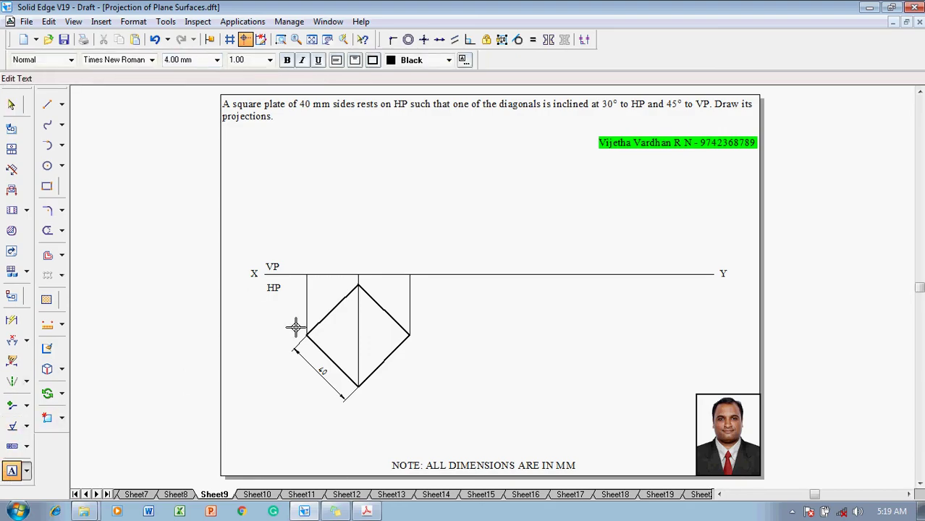
{"action": "type", "text": "a"}
{"action": "left_click", "coordinate": [356, 389]}
{"action": "left_click", "coordinate": [358, 391]}
{"action": "type", "text": "b"}
{"action": "left_click", "coordinate": [409, 337]}
{"action": "type", "text": "c"}
{"action": "left_click", "coordinate": [344, 281]}
{"action": "type", "text": "d"}
{"action": "type", "text": "d'"}
{"action": "type", "text": "c"}
{"action": "type", "text": "'"}
{"action": "key", "text": "Escape"}
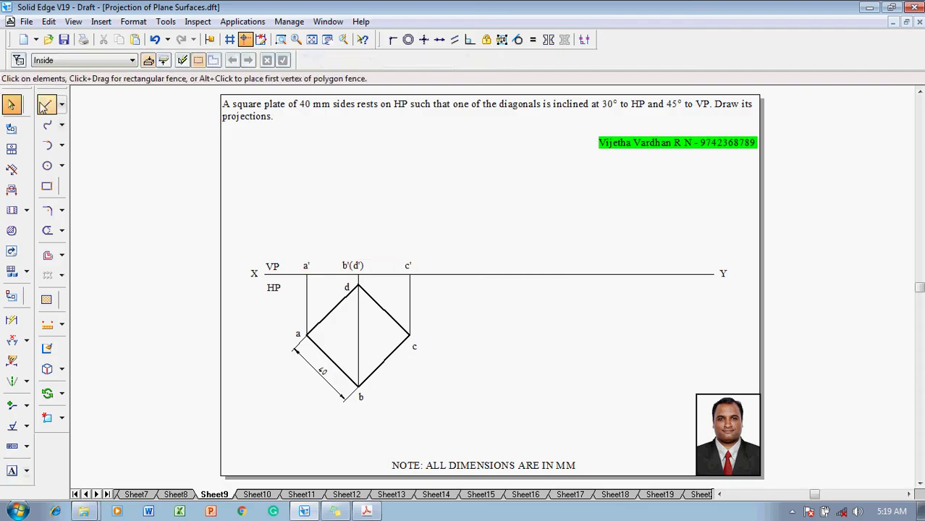
Step: Draw a 0.50 mm line from corner a up to a' and along XY to c'
{"action": "left_click", "coordinate": [46, 105]}
{"action": "left_click", "coordinate": [134, 59]}
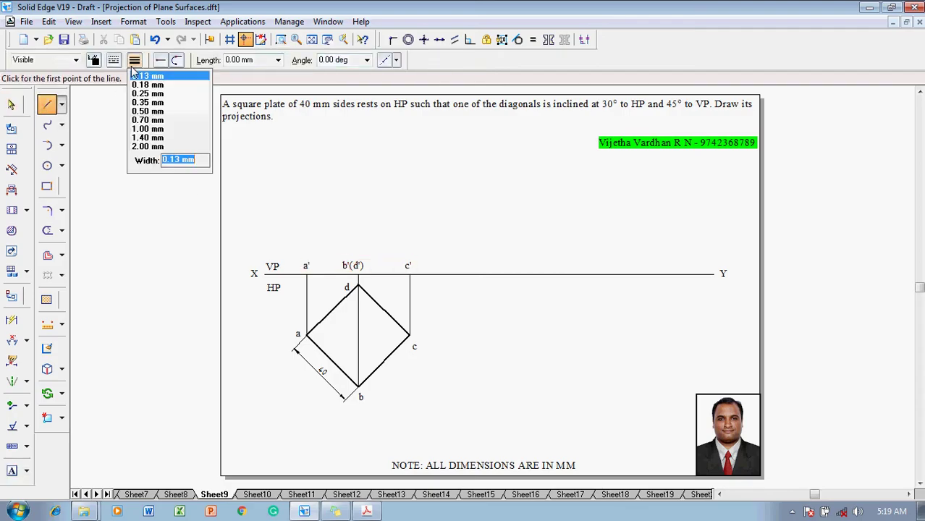
{"action": "left_click", "coordinate": [150, 114]}
{"action": "left_click", "coordinate": [307, 334]}
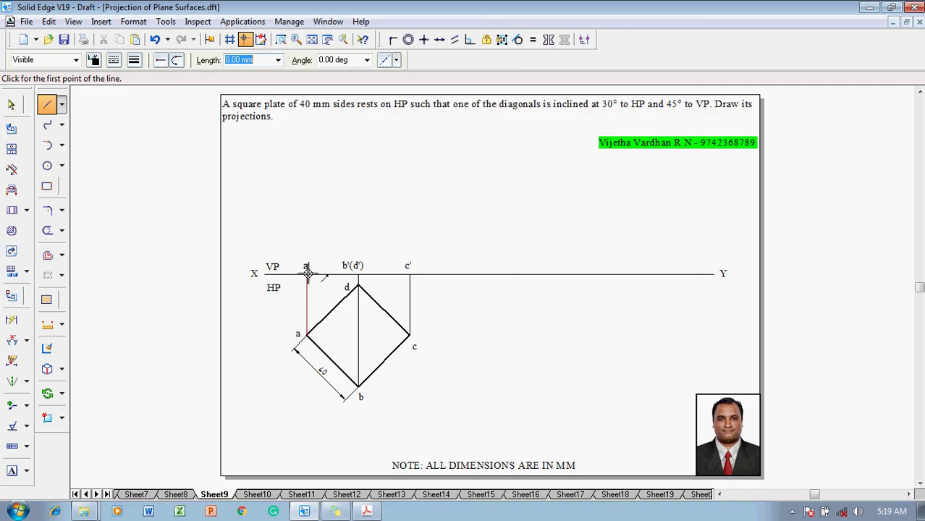
{"action": "left_click", "coordinate": [307, 273]}
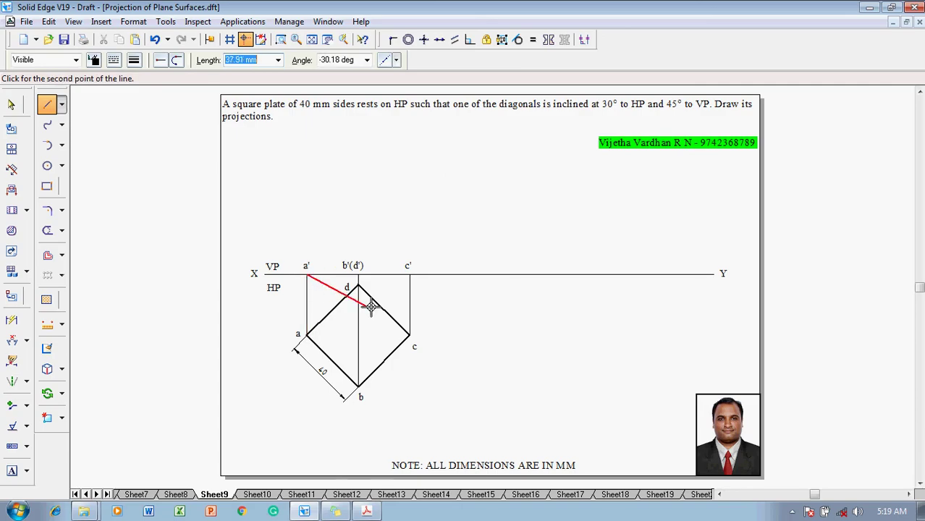
{"action": "left_click", "coordinate": [409, 273]}
{"action": "key", "text": "Escape"}
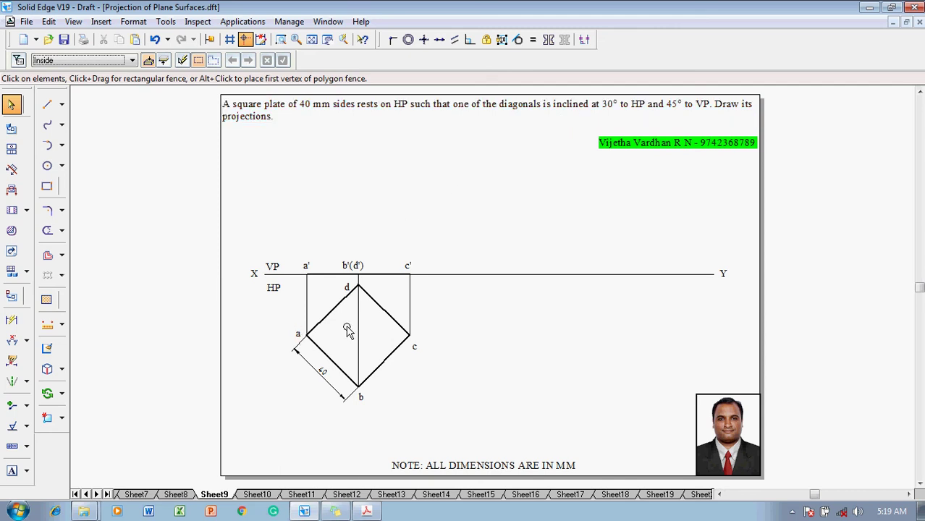
Step: Draw the horizontal diagonal joining corners a and c across the square
{"action": "left_click", "coordinate": [48, 107]}
{"action": "left_click", "coordinate": [135, 60]}
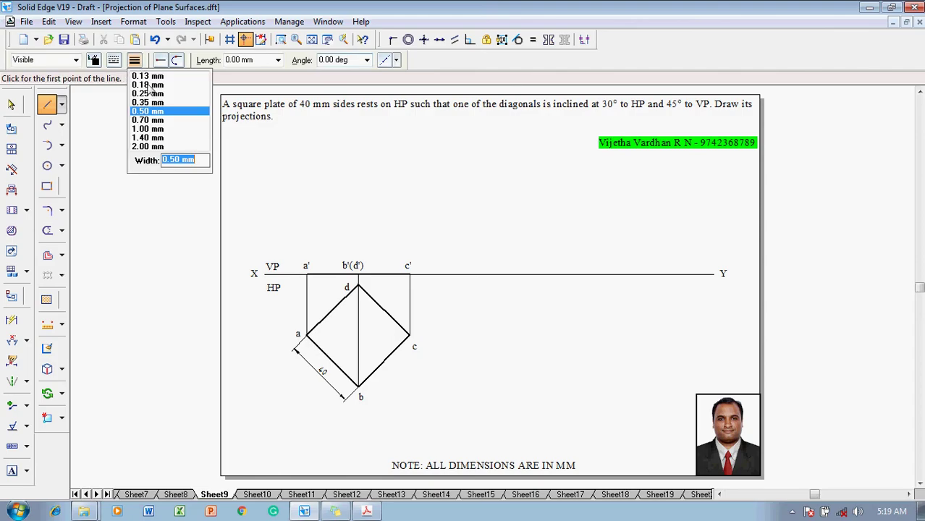
{"action": "left_click", "coordinate": [147, 79]}
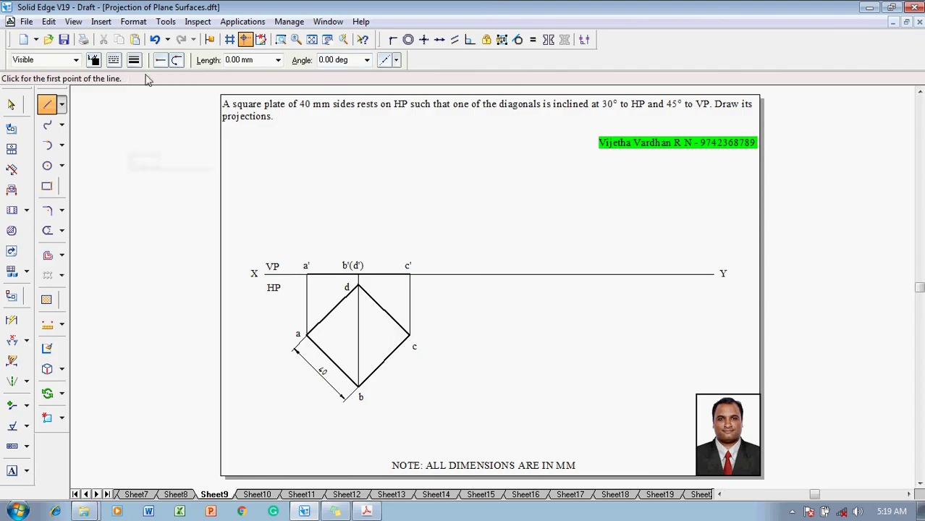
{"action": "left_click", "coordinate": [306, 334]}
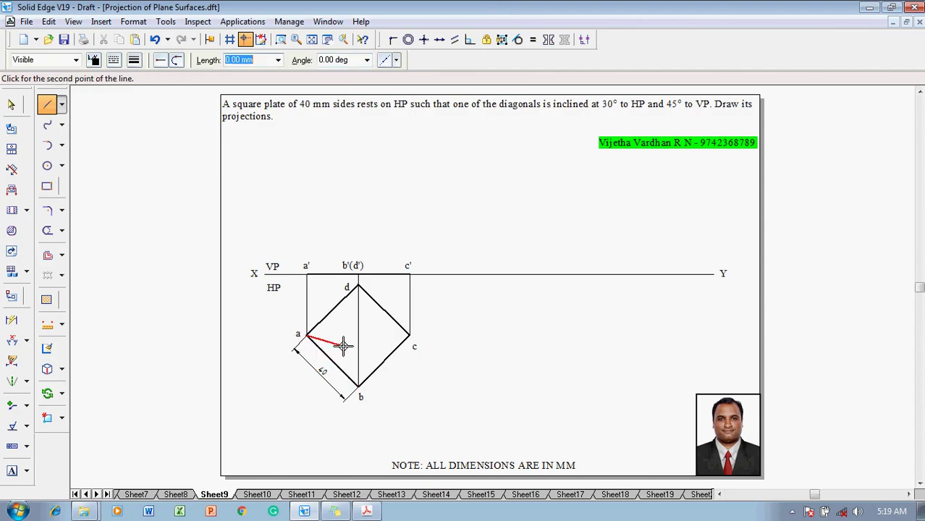
{"action": "left_click", "coordinate": [410, 336]}
{"action": "key", "text": "Escape"}
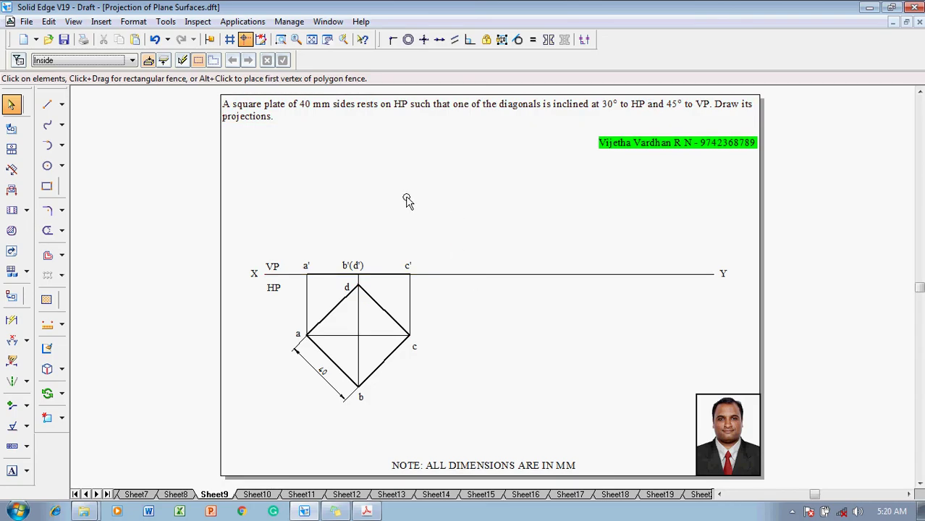
Step: Copy the a'–b'(d')–c' front-view line and its labels further right along XY
{"action": "left_click_drag", "start_coordinate": [293, 241], "coordinate": [428, 286]}
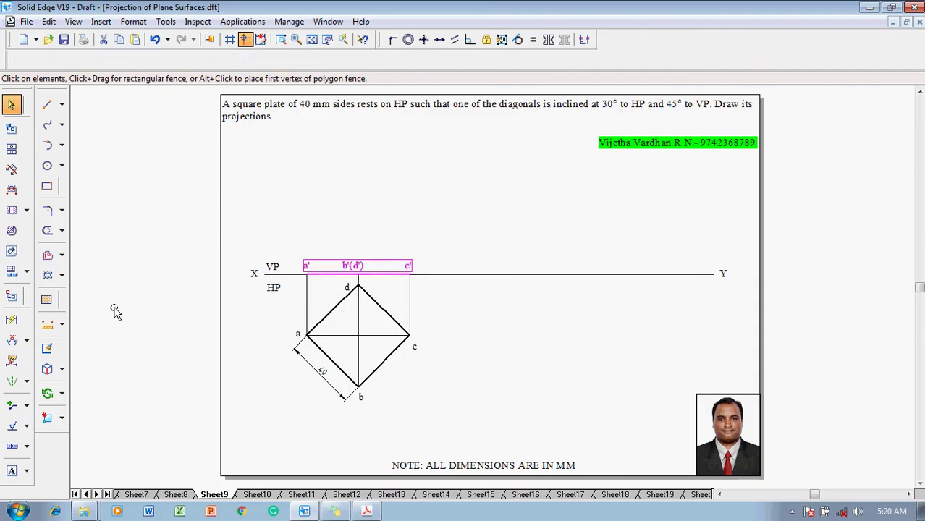
{"action": "left_click", "coordinate": [63, 396]}
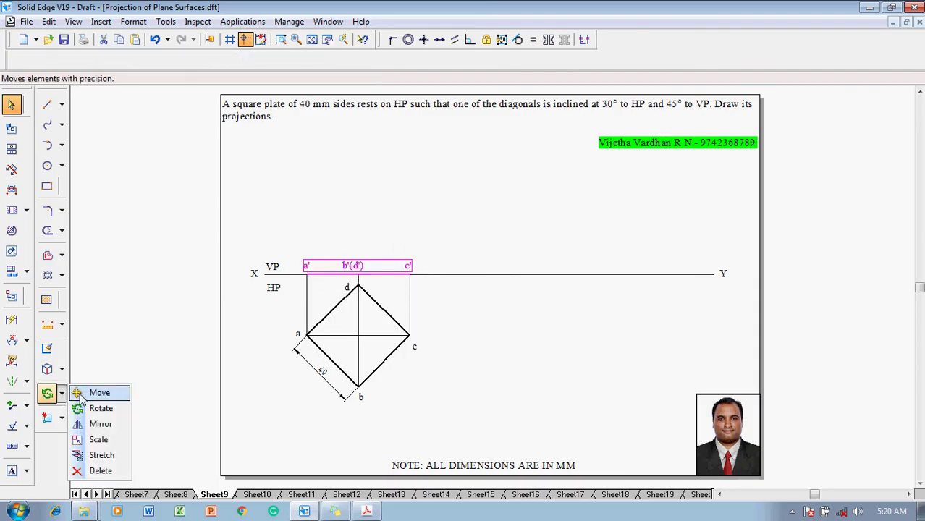
{"action": "left_click", "coordinate": [79, 390]}
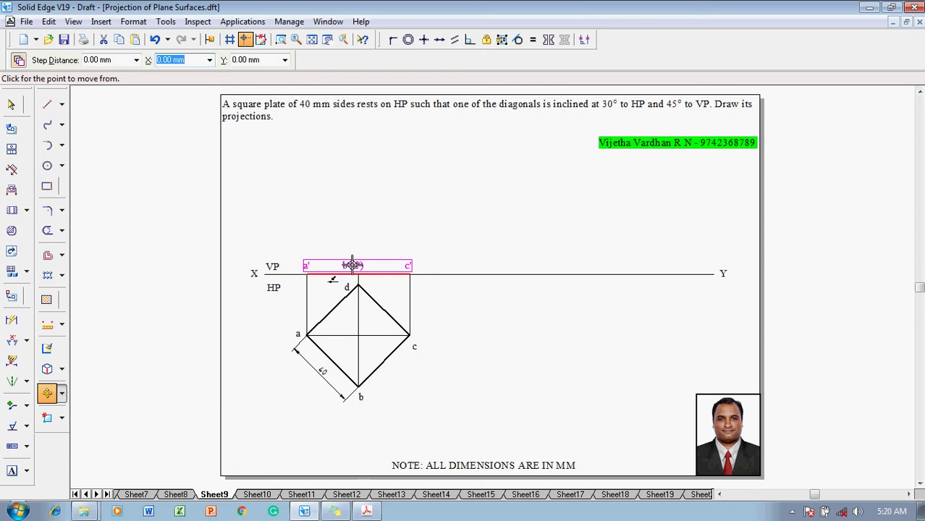
{"action": "left_click", "coordinate": [307, 270]}
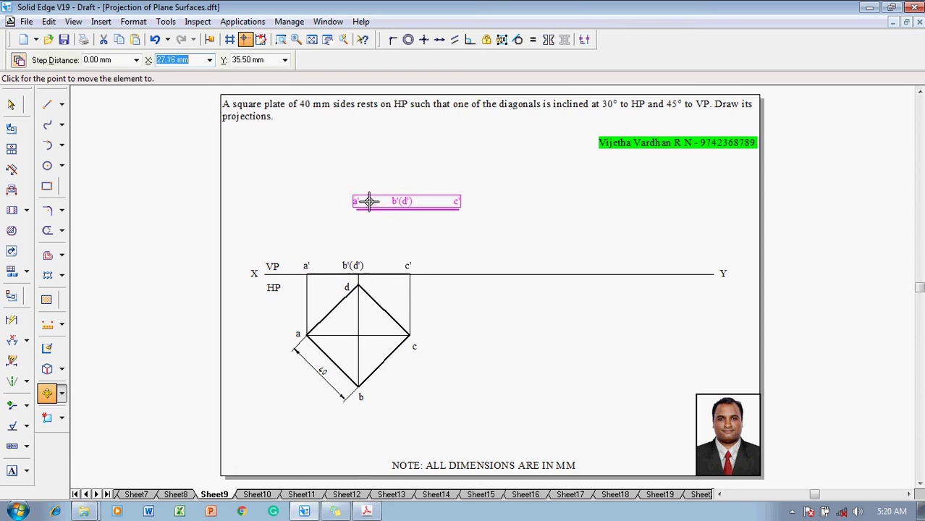
{"action": "left_click", "coordinate": [448, 270]}
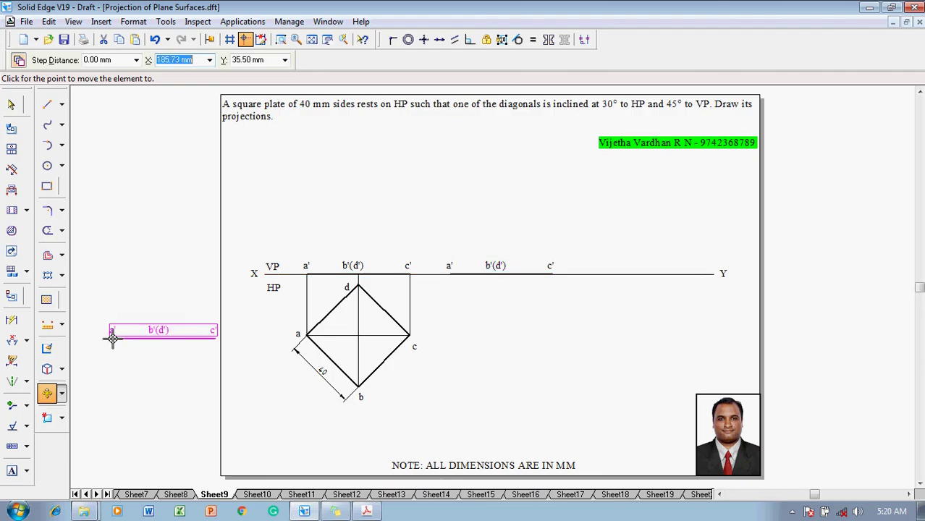
{"action": "left_click", "coordinate": [62, 394]}
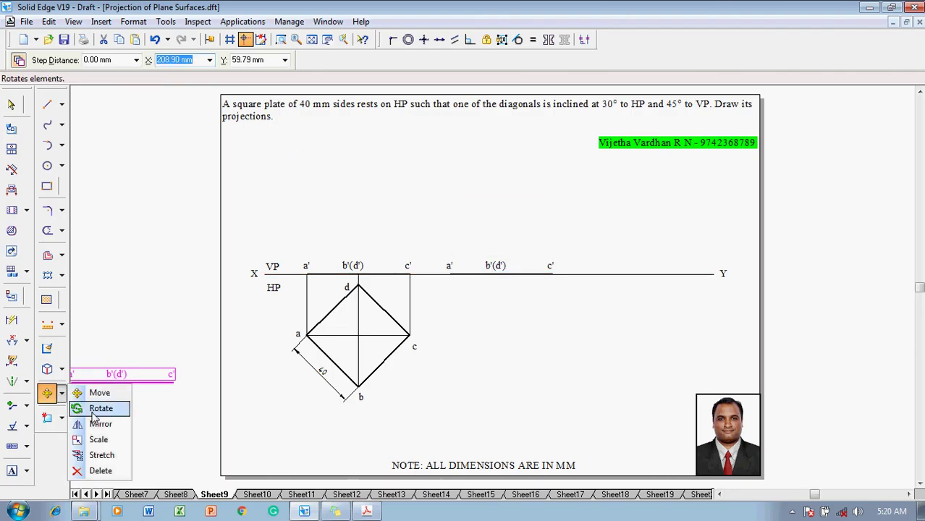
Step: Rotate the copied front-view line 30° about its a' end, above the XY line
{"action": "left_click", "coordinate": [95, 408]}
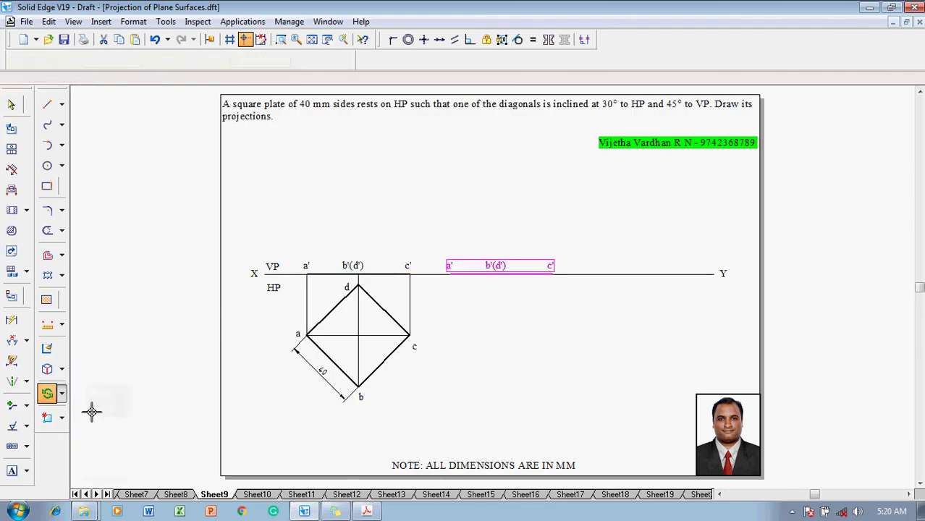
{"action": "left_click", "coordinate": [450, 270]}
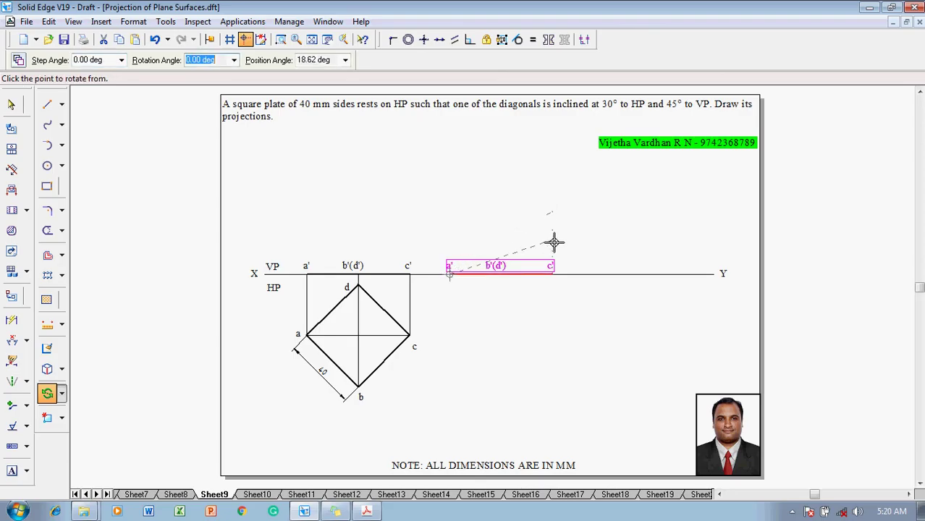
{"action": "left_click", "coordinate": [554, 273]}
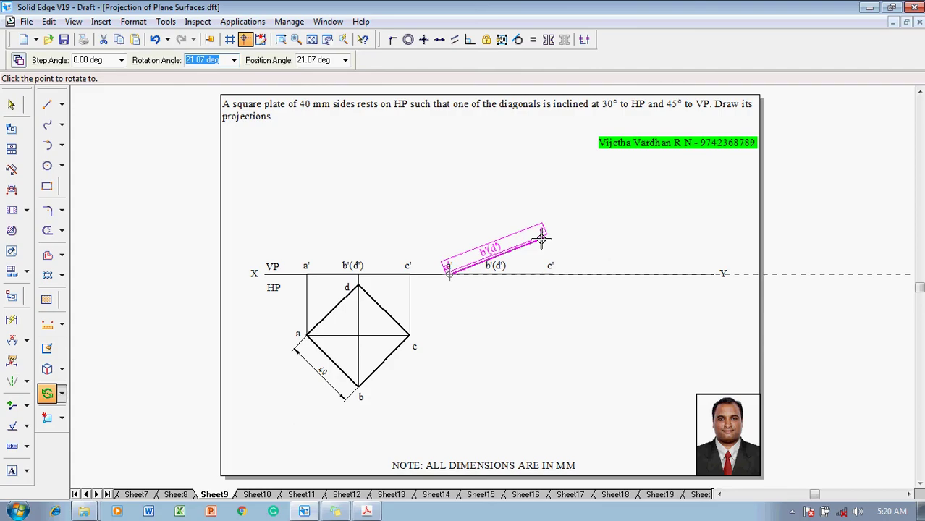
{"action": "type", "text": "30"}
{"action": "key", "text": "Tab"}
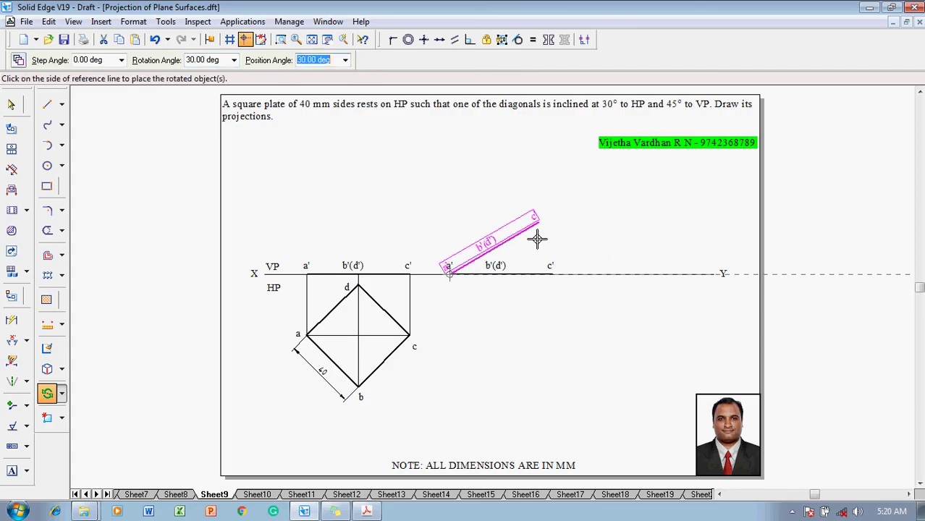
{"action": "left_click", "coordinate": [540, 205]}
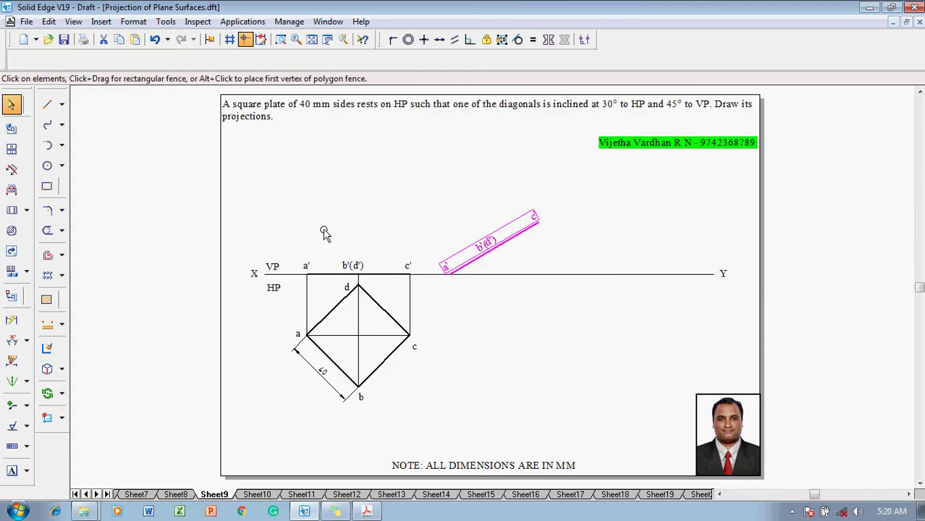
Step: Add a 30° angle dimension between the tilted line and XY, then save
{"action": "left_click", "coordinate": [12, 340]}
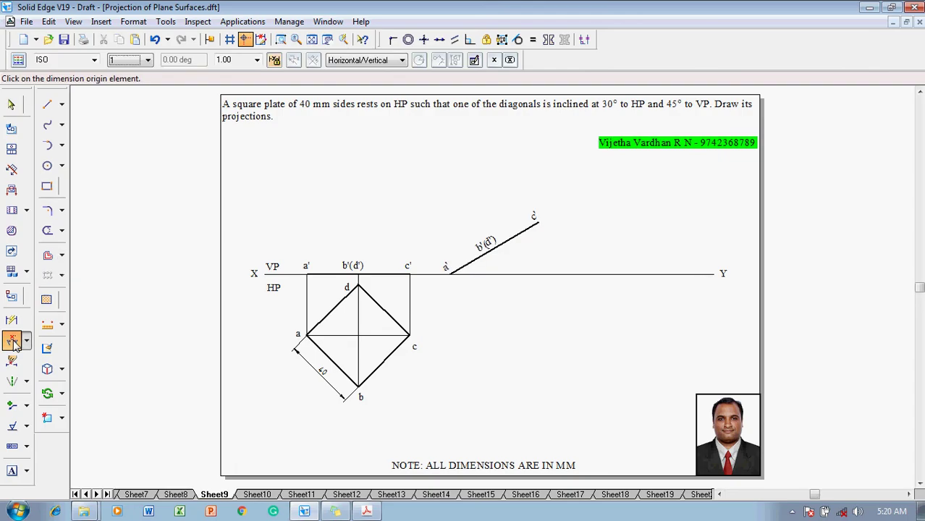
{"action": "left_click", "coordinate": [469, 261]}
{"action": "left_click", "coordinate": [476, 274]}
{"action": "left_click", "coordinate": [477, 271]}
{"action": "key", "text": "Escape"}
{"action": "key", "text": "ctrl+s"}
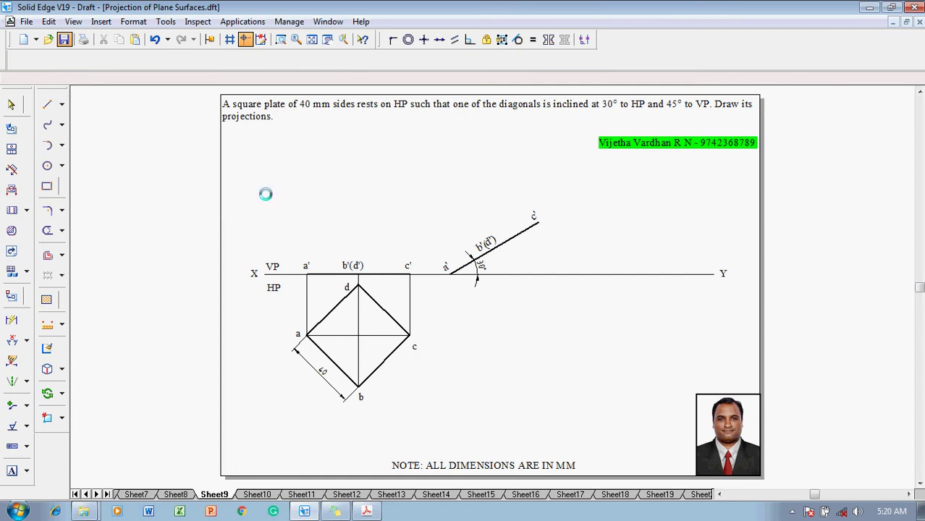
Step: Drop projectors from c' and a' to meet a horizontal line carried from corner c
{"action": "left_click", "coordinate": [46, 104]}
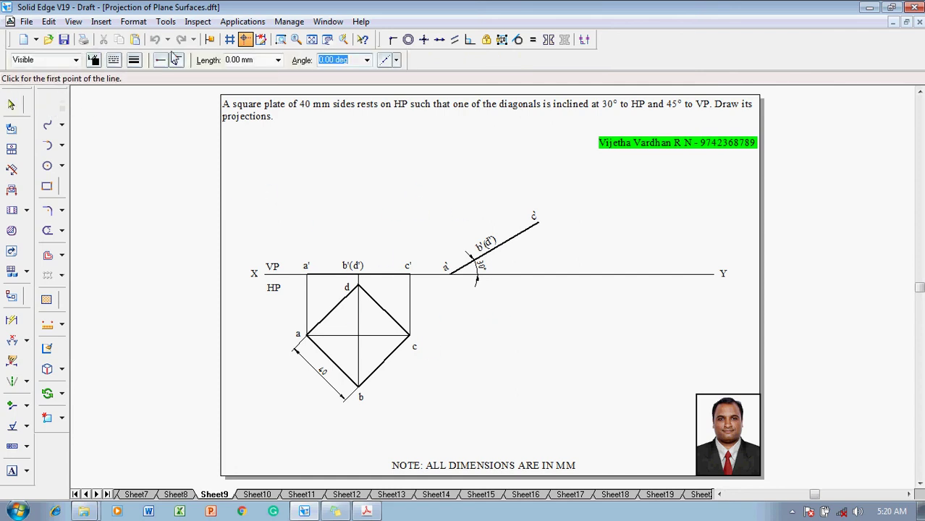
{"action": "left_click", "coordinate": [135, 61]}
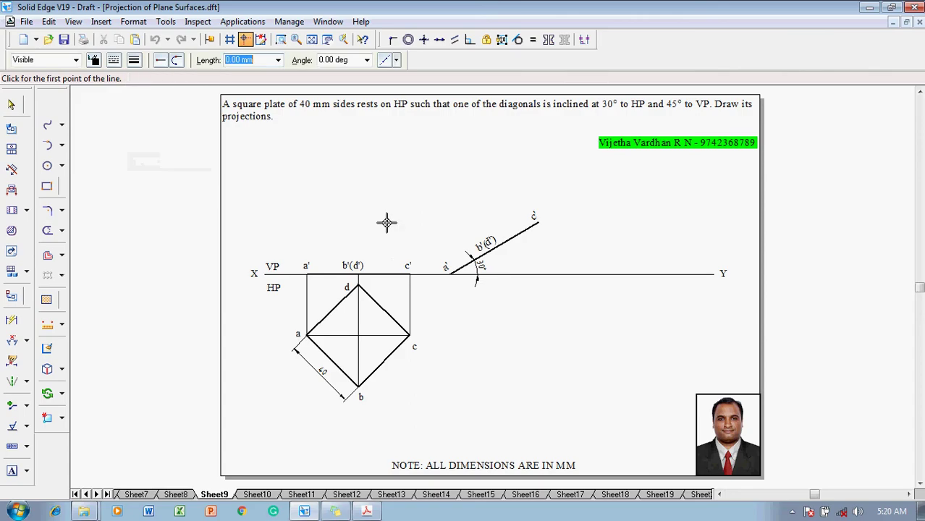
{"action": "left_click", "coordinate": [536, 224]}
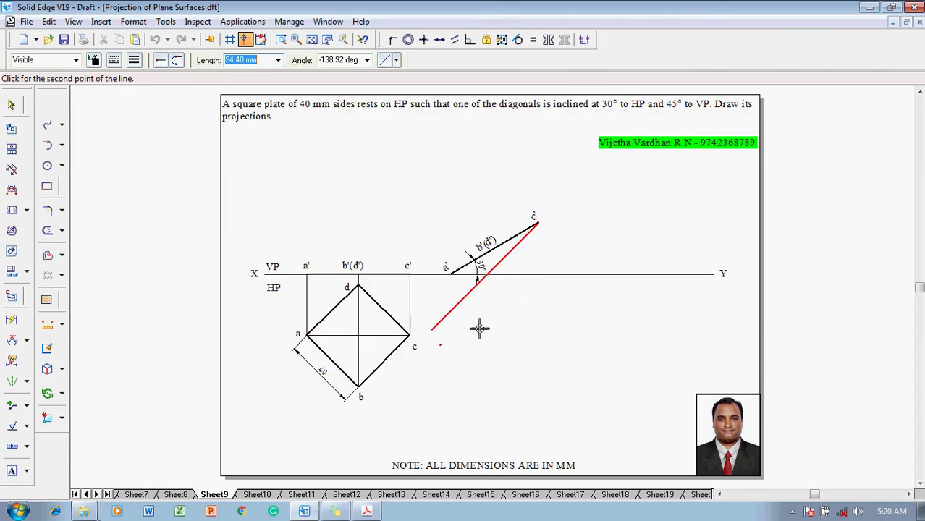
{"action": "left_click", "coordinate": [539, 336]}
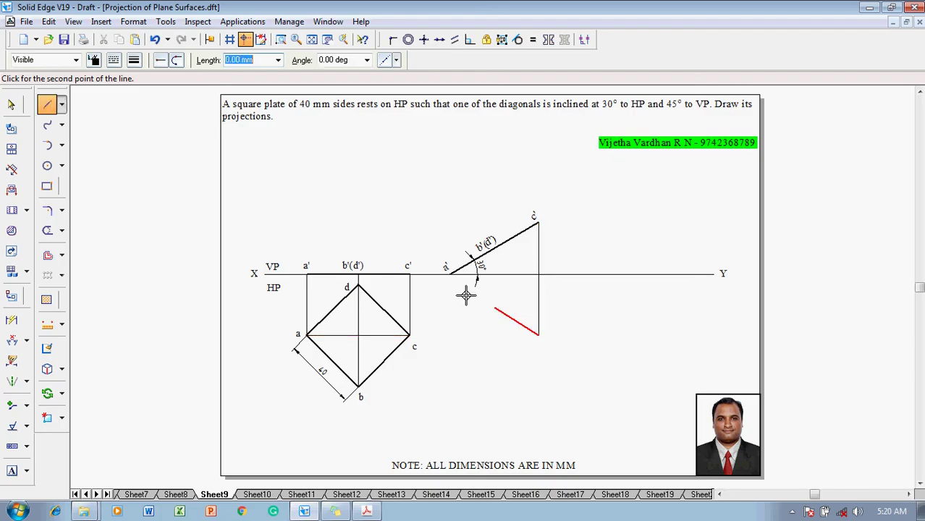
{"action": "left_click", "coordinate": [409, 335]}
{"action": "key", "text": "Escape"}
{"action": "left_click", "coordinate": [450, 268]}
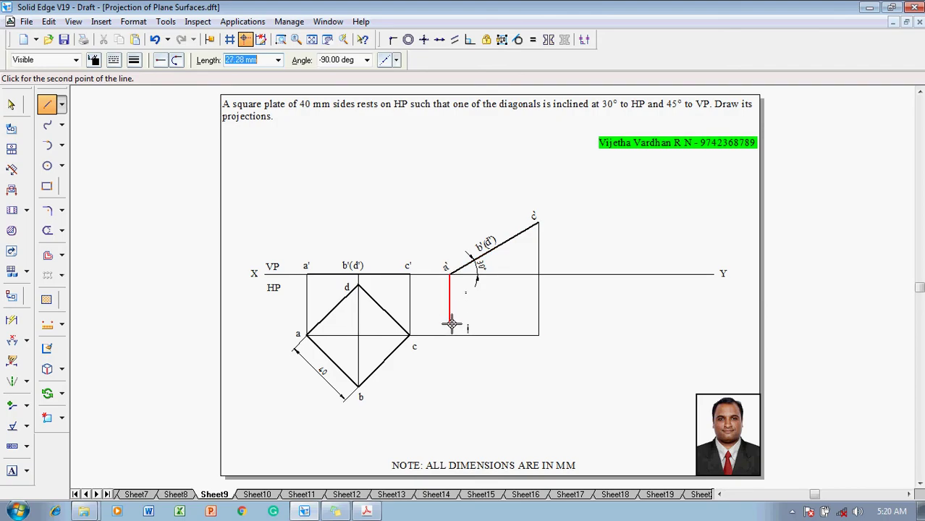
{"action": "left_click", "coordinate": [451, 334]}
{"action": "key", "text": "Escape"}
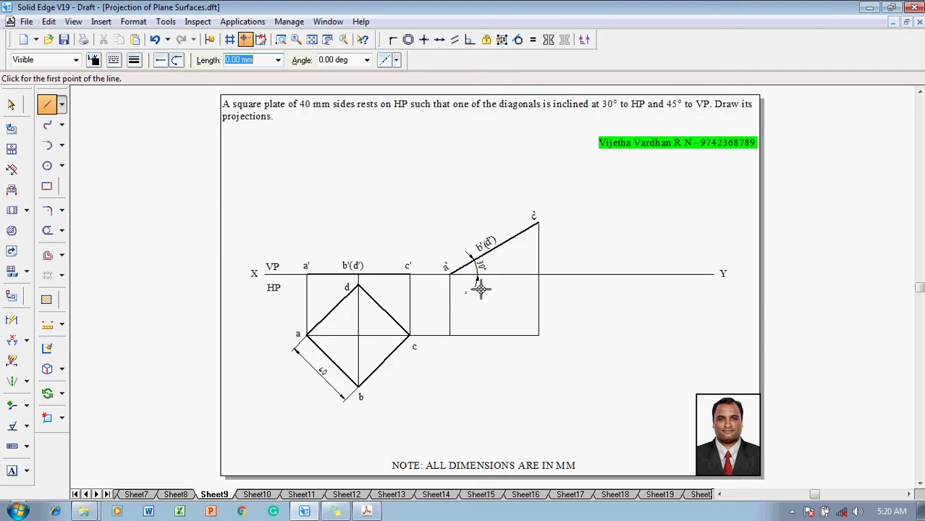
Step: Drop the b'(d') projector and carry horizontal lines from corners b and d to meet it
{"action": "left_click", "coordinate": [492, 248]}
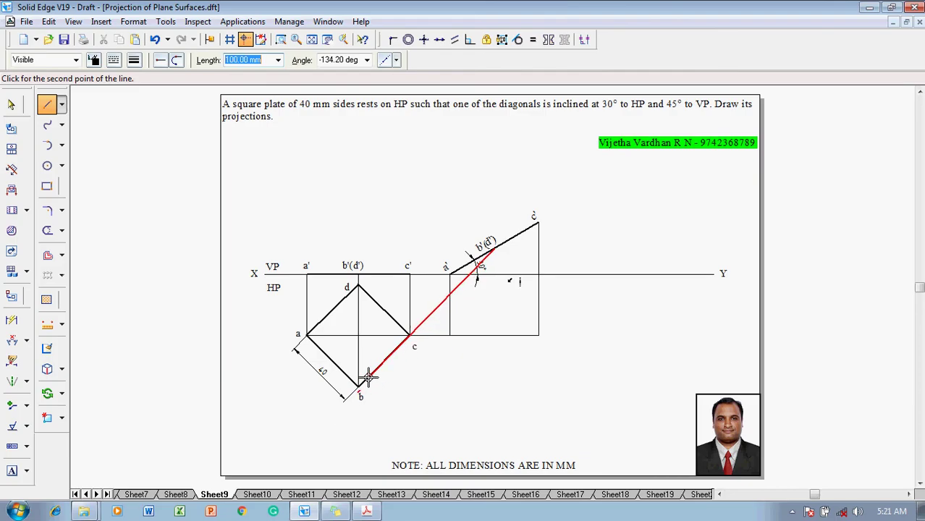
{"action": "left_click", "coordinate": [493, 388]}
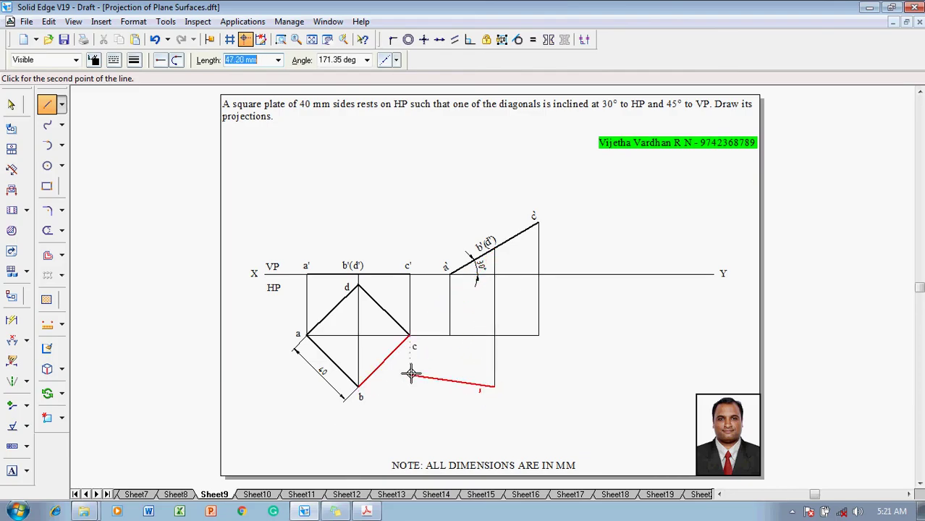
{"action": "left_click", "coordinate": [359, 387]}
{"action": "right_click", "coordinate": [399, 353]}
{"action": "left_click", "coordinate": [410, 335]}
{"action": "left_click", "coordinate": [357, 287]}
{"action": "left_click", "coordinate": [494, 286]}
{"action": "right_click", "coordinate": [502, 289]}
{"action": "key", "text": "Escape"}
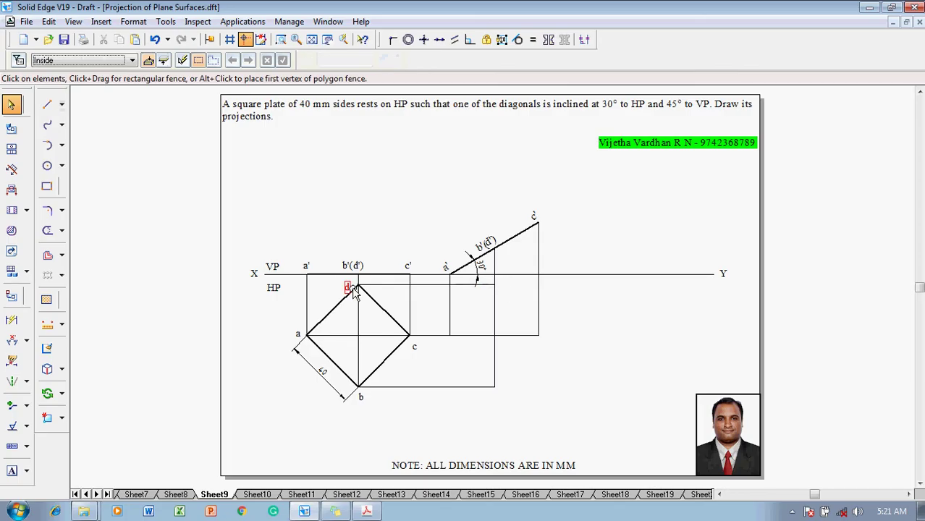
Step: Label the new top view's left, bottom, right and top intersections a, b, c and d
{"action": "left_click", "coordinate": [11, 470]}
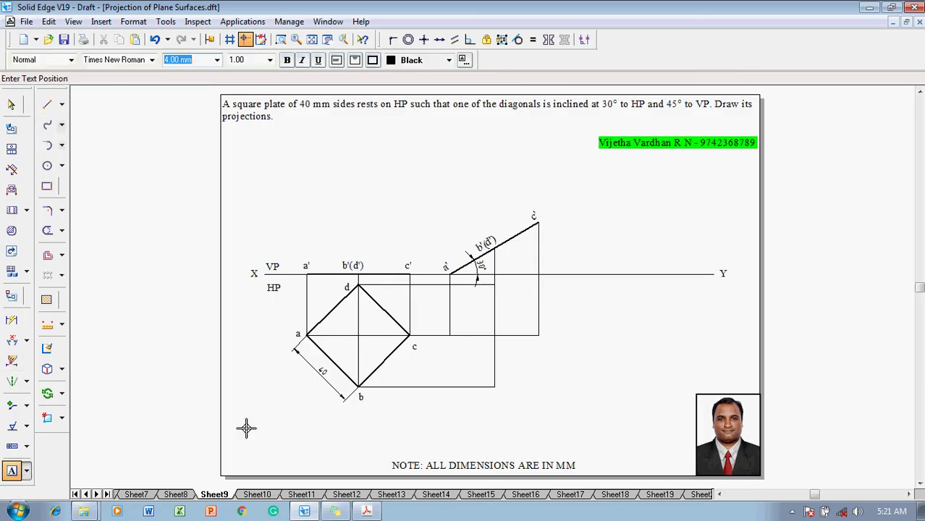
{"action": "left_click", "coordinate": [440, 319]}
{"action": "type", "text": "a"}
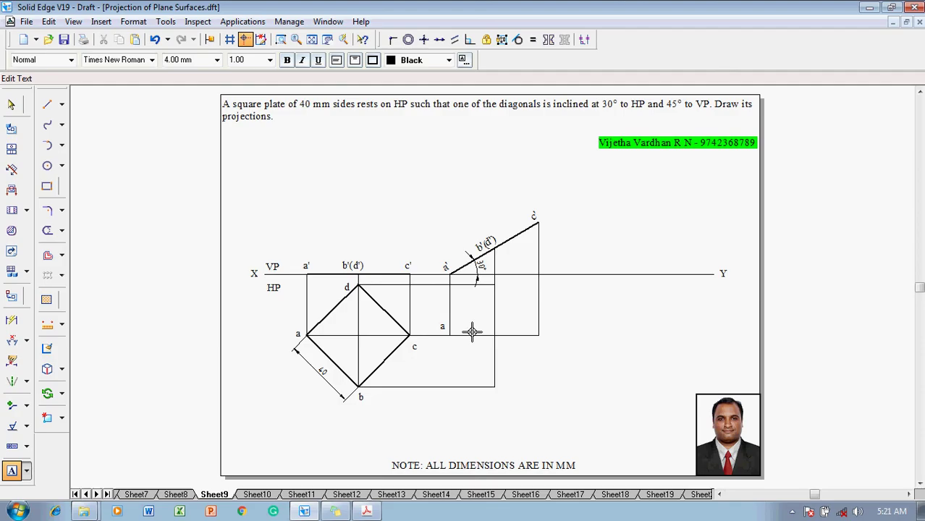
{"action": "left_click", "coordinate": [492, 398]}
{"action": "type", "text": "b"}
{"action": "left_click", "coordinate": [543, 327]}
{"action": "type", "text": "c"}
{"action": "left_click", "coordinate": [497, 276]}
{"action": "left_click", "coordinate": [496, 275]}
{"action": "key", "text": "Escape"}
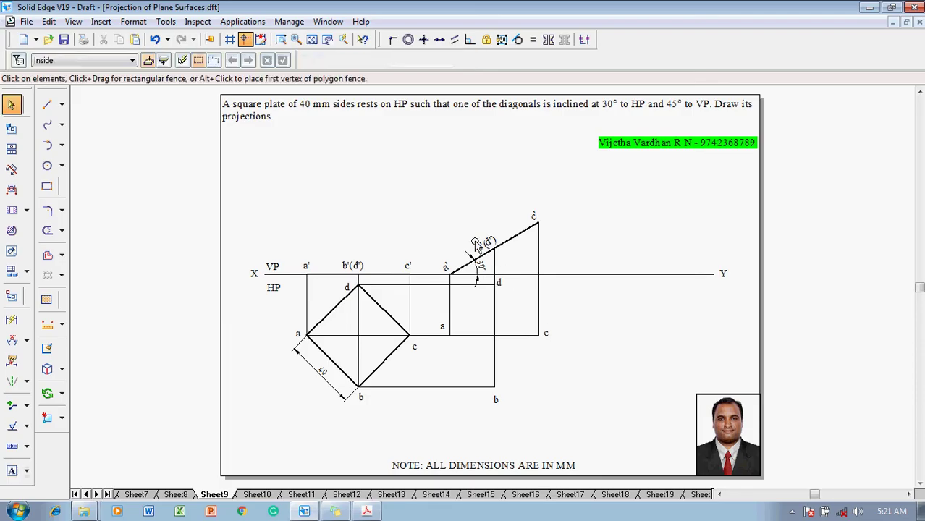
Step: Trace thick outline edges a–b–c–d–a around the new rotated top view
{"action": "left_click", "coordinate": [48, 106]}
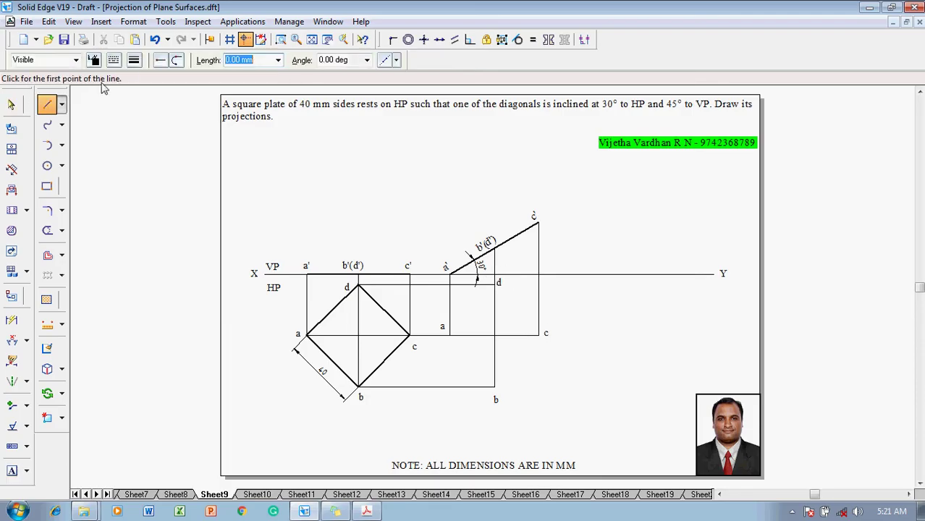
{"action": "left_click", "coordinate": [133, 61]}
{"action": "left_click", "coordinate": [152, 117]}
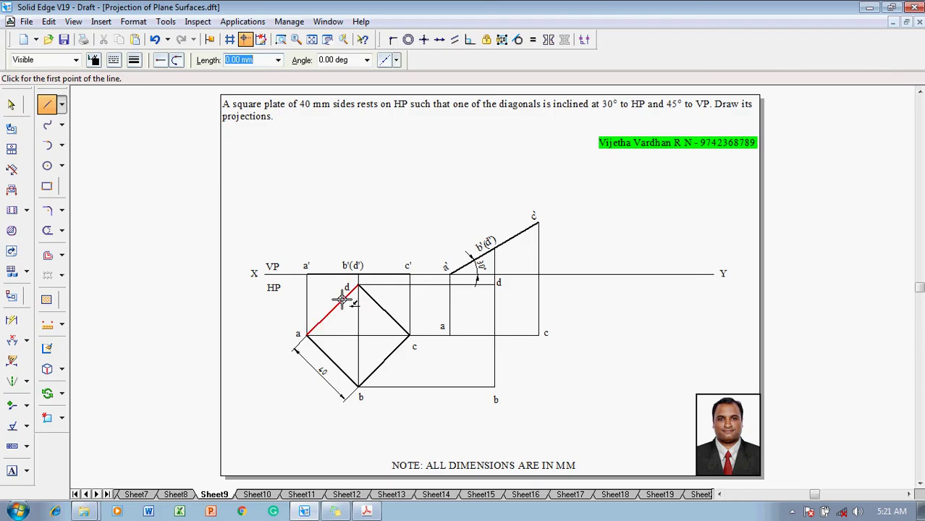
{"action": "left_click", "coordinate": [449, 336]}
{"action": "left_click", "coordinate": [494, 388]}
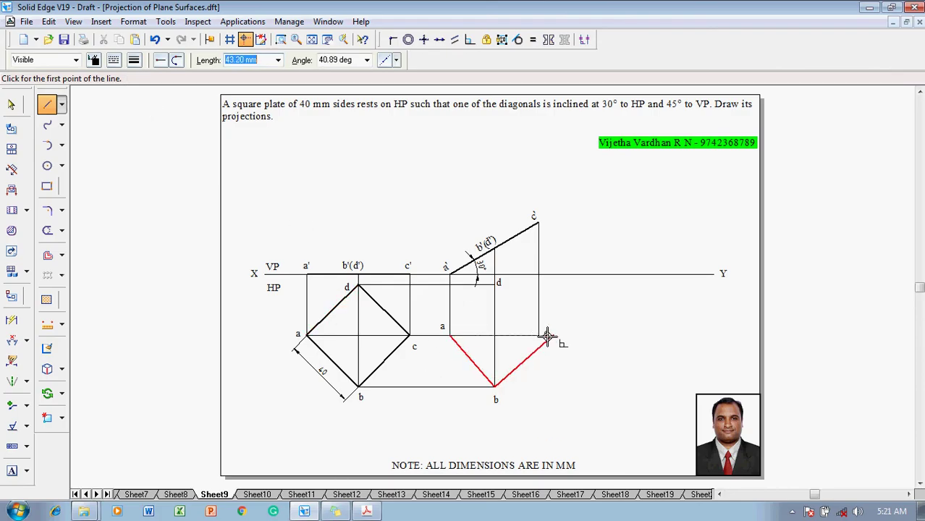
{"action": "left_click", "coordinate": [538, 335]}
{"action": "left_click", "coordinate": [494, 285]}
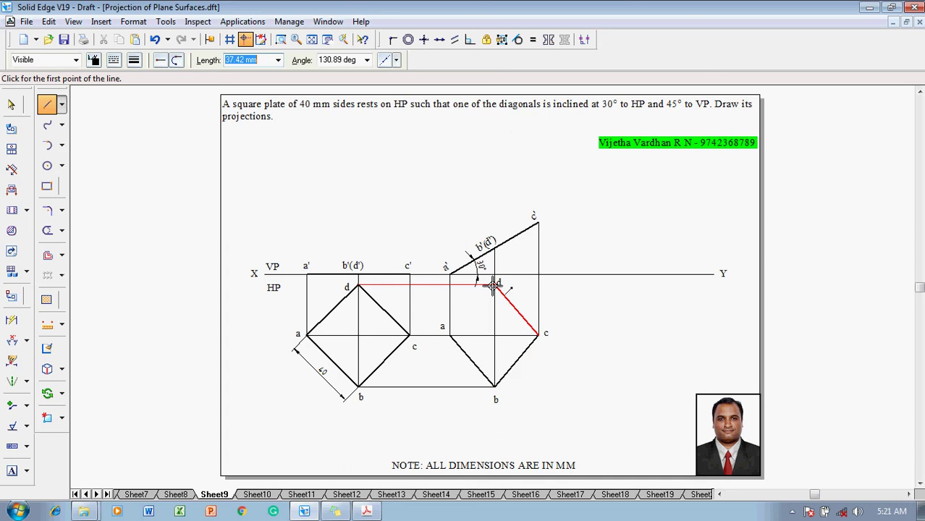
{"action": "left_click", "coordinate": [450, 336]}
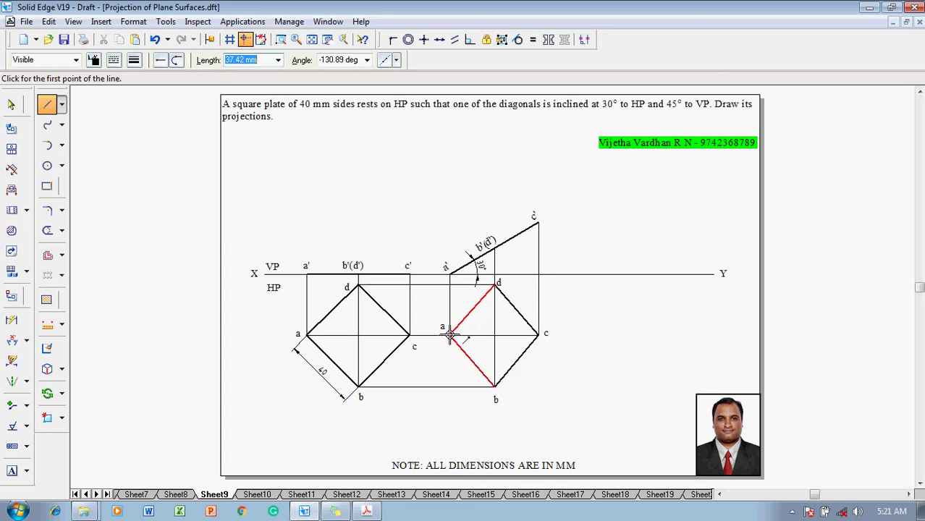
{"action": "key", "text": "Escape"}
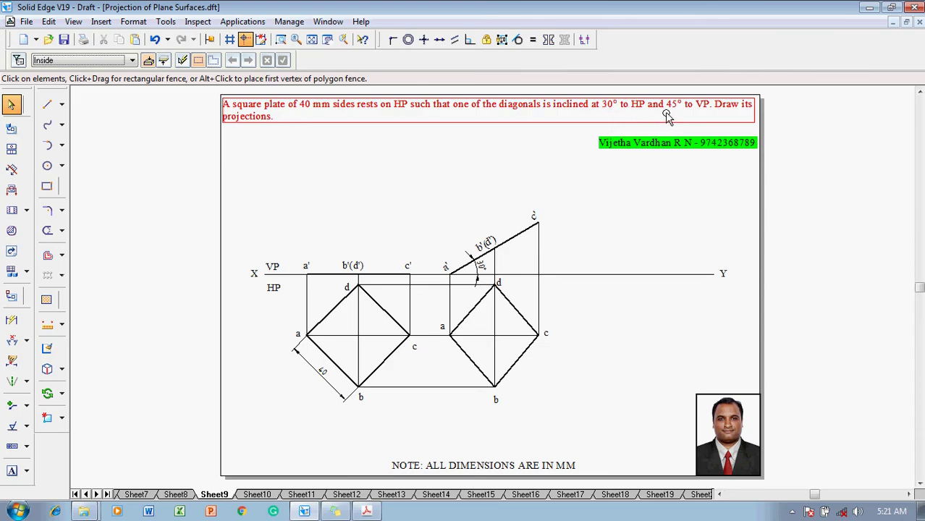
Step: Draw a thin inclined line sloping down-left from the XY line near Y
{"action": "left_click", "coordinate": [47, 105]}
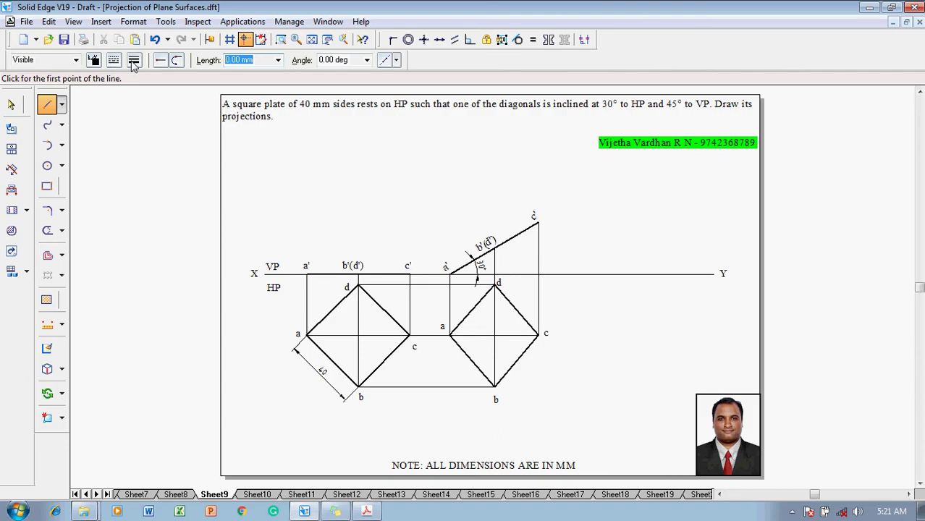
{"action": "left_click", "coordinate": [134, 60]}
{"action": "left_click", "coordinate": [147, 78]}
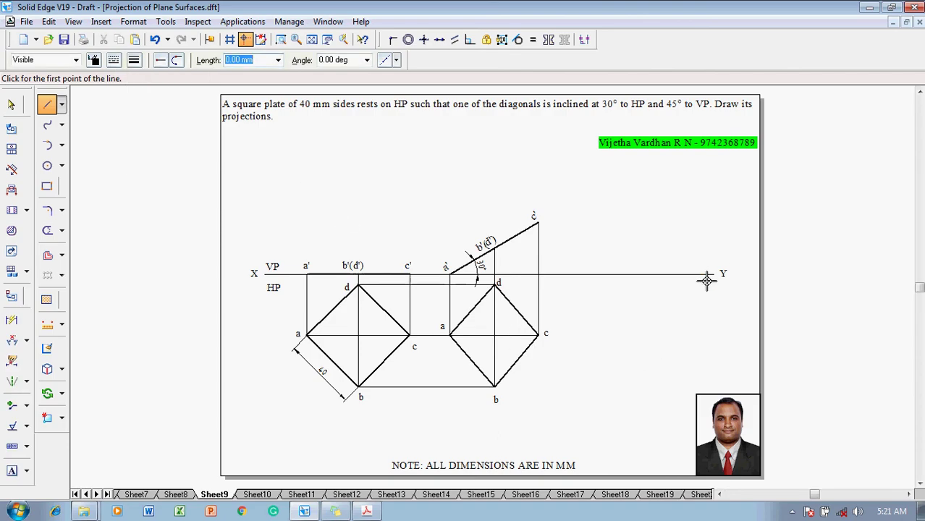
{"action": "left_click", "coordinate": [702, 275]}
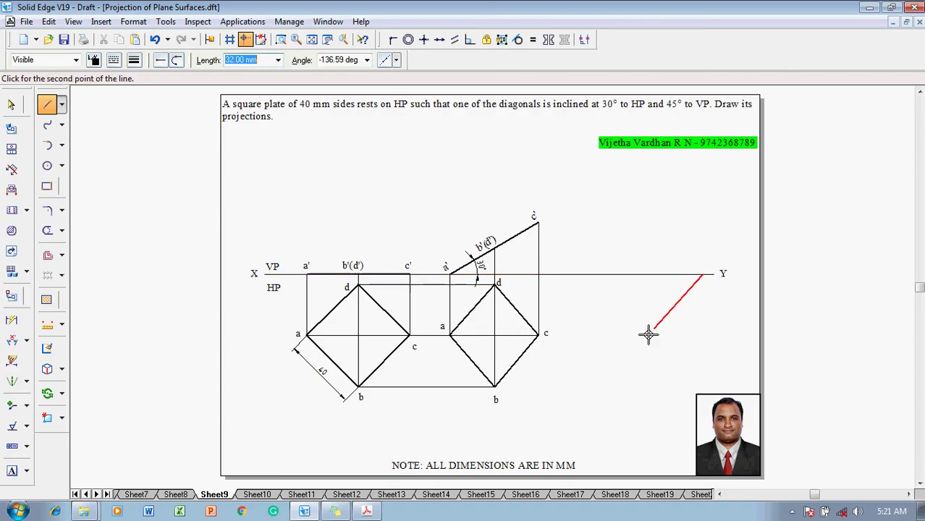
{"action": "left_click", "coordinate": [590, 387]}
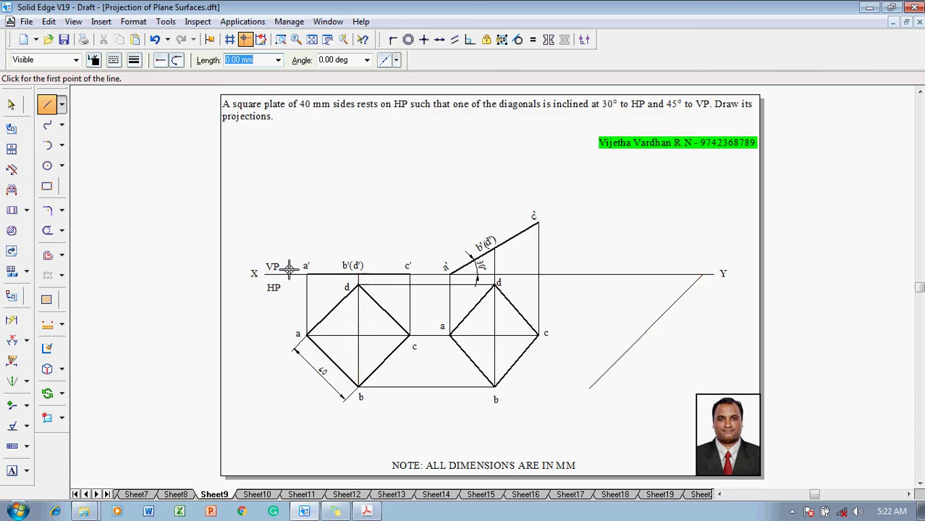
Step: Dimension the angle between the inclined line and the XY line as exactly 45°
{"action": "left_click", "coordinate": [12, 343]}
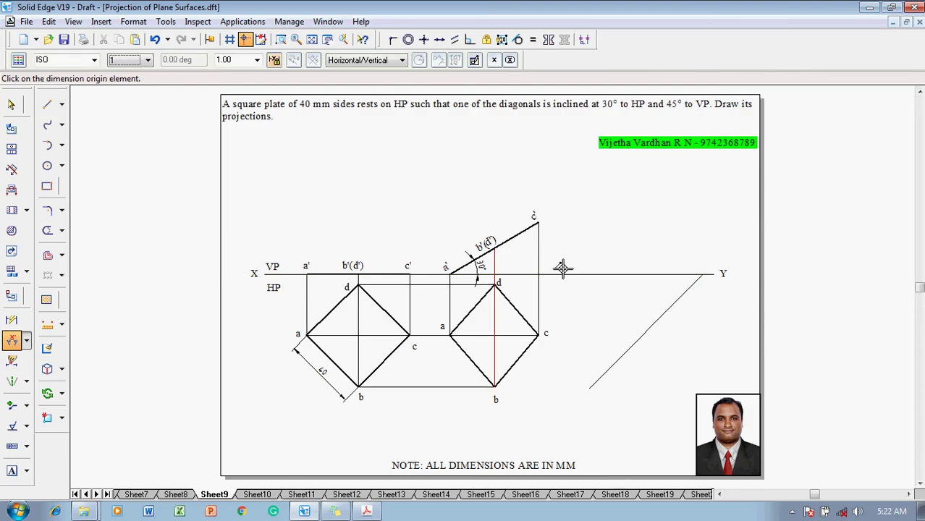
{"action": "left_click", "coordinate": [681, 291]}
{"action": "left_click", "coordinate": [673, 276]}
{"action": "left_click", "coordinate": [674, 280]}
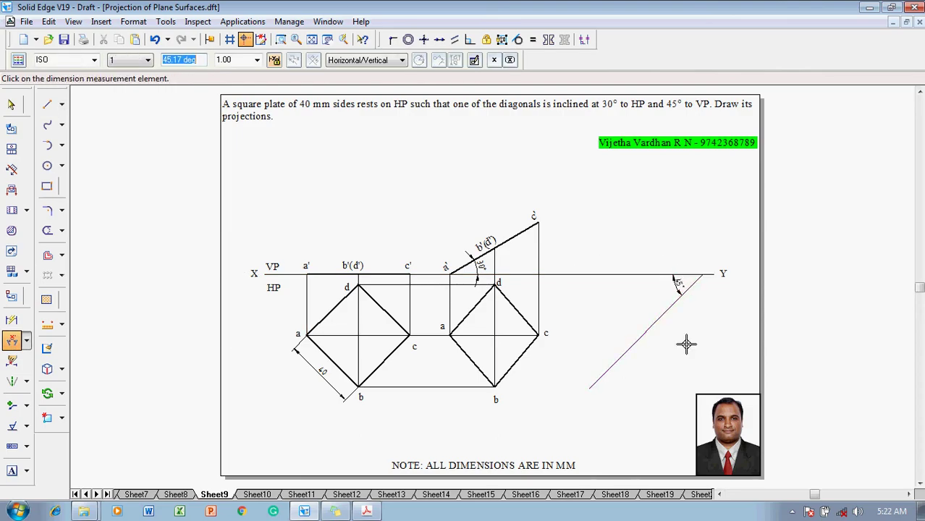
{"action": "type", "text": "45"}
{"action": "key", "text": "Return"}
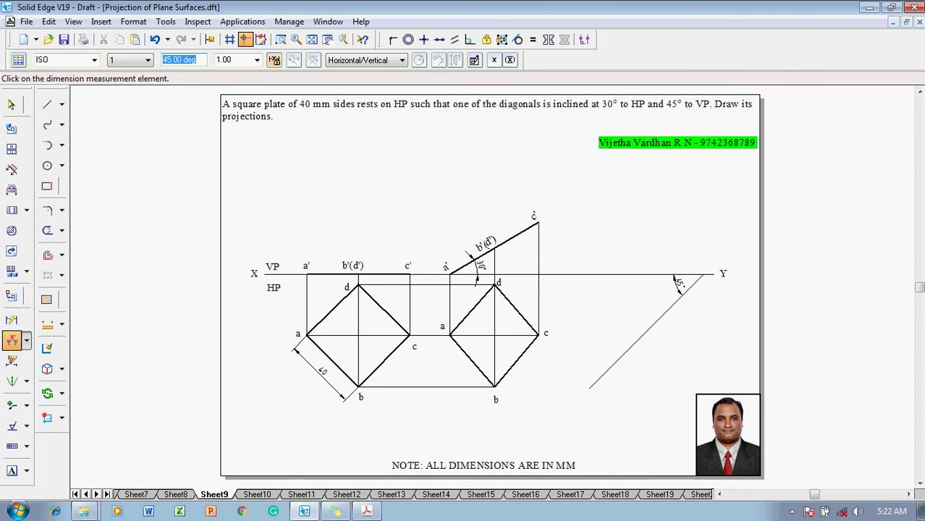
{"action": "key", "text": "Escape"}
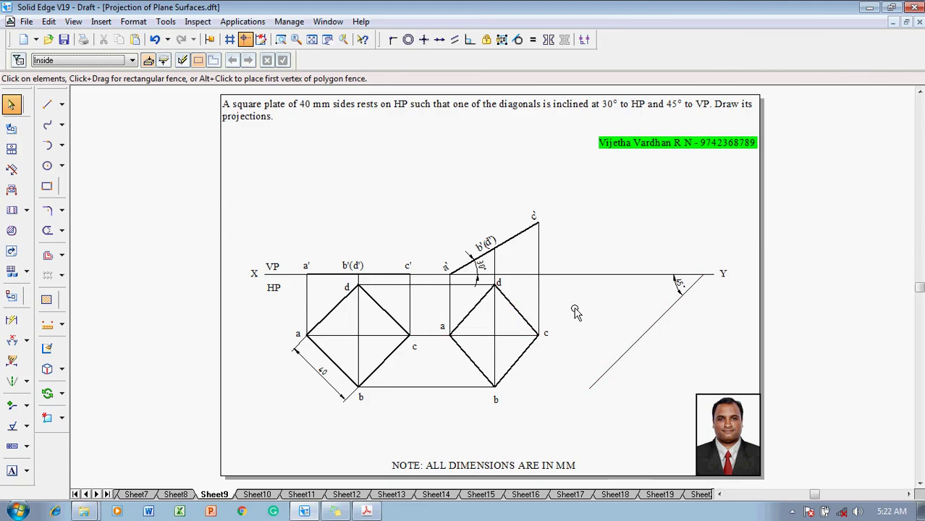
Step: Dimension the a'–c' projector spacing (56.57) and a–c projector spacing (48.99) below each top view
{"action": "left_click", "coordinate": [11, 320]}
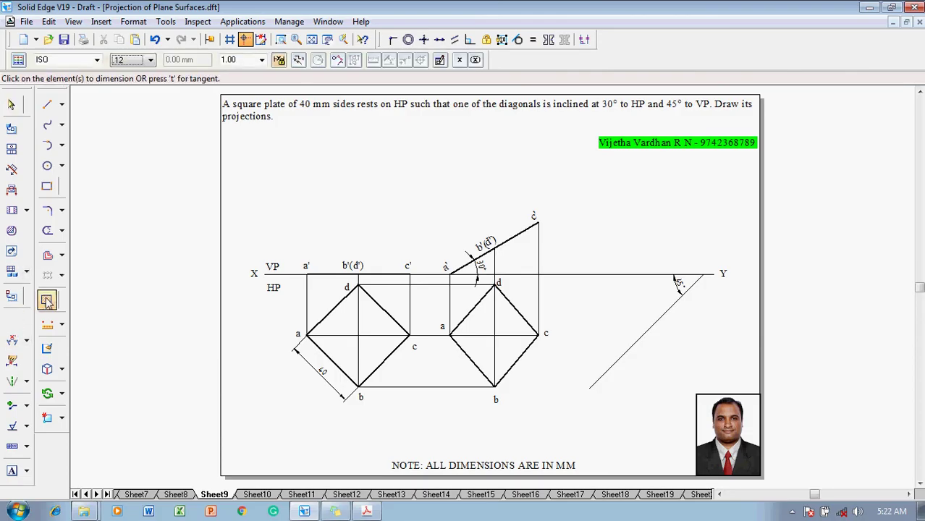
{"action": "left_click", "coordinate": [307, 293]}
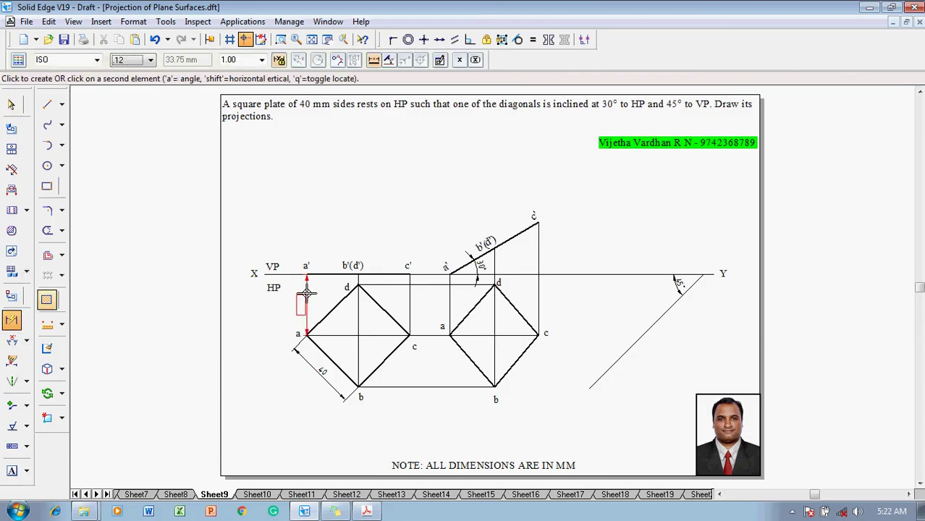
{"action": "left_click", "coordinate": [409, 299]}
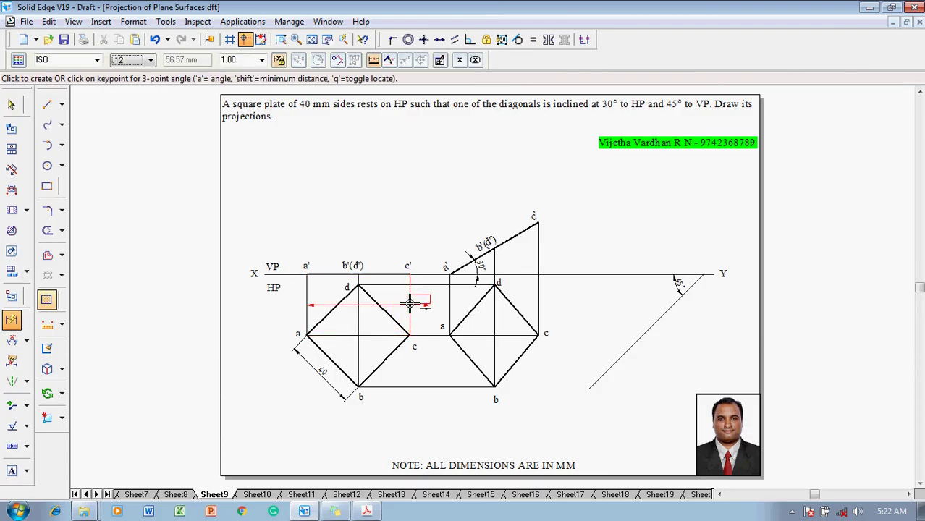
{"action": "left_click", "coordinate": [380, 424]}
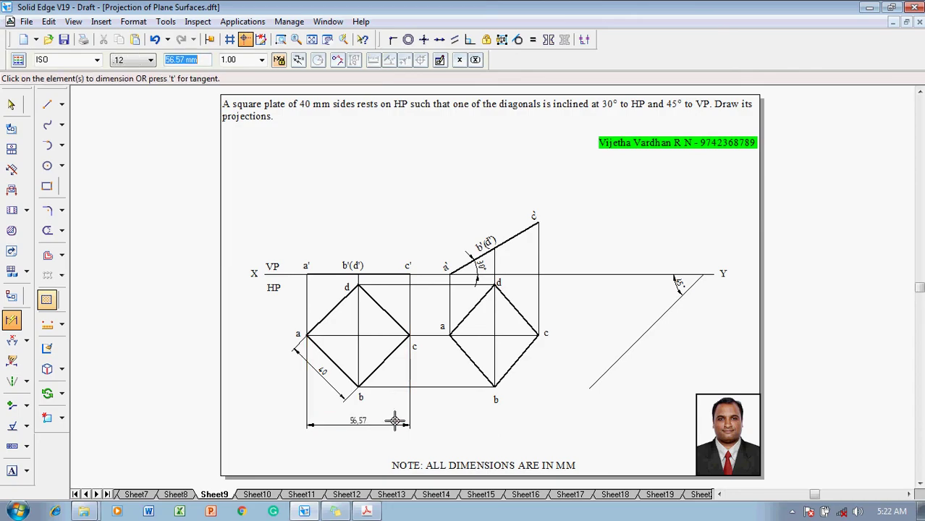
{"action": "left_click", "coordinate": [450, 314]}
{"action": "left_click", "coordinate": [538, 315]}
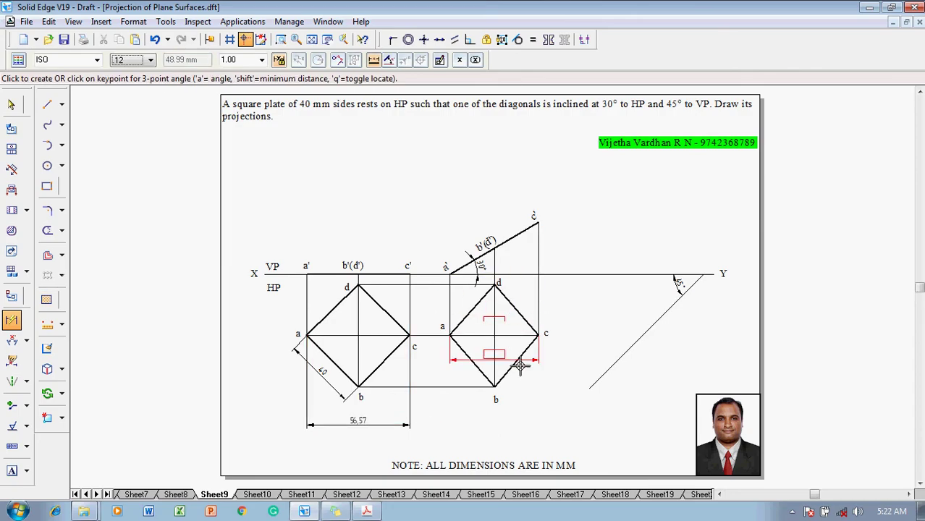
{"action": "left_click", "coordinate": [514, 421]}
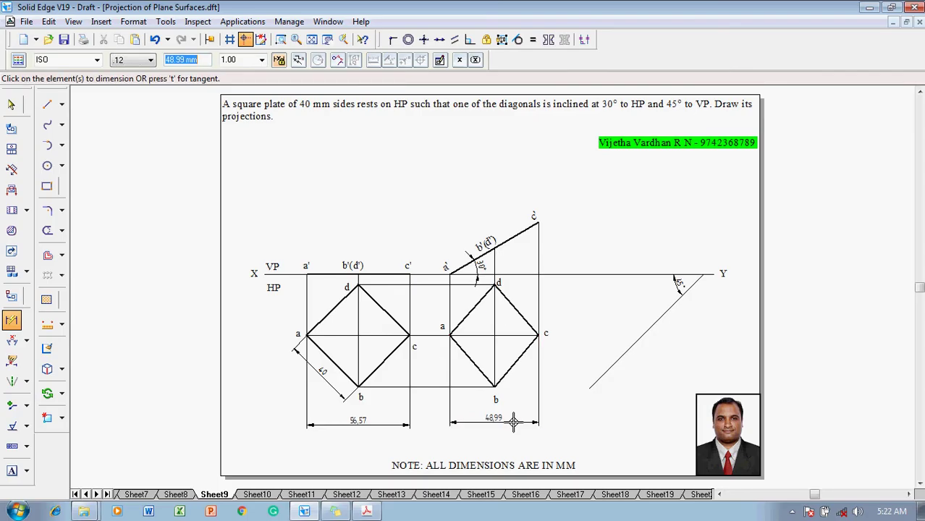
{"action": "key", "text": "Escape"}
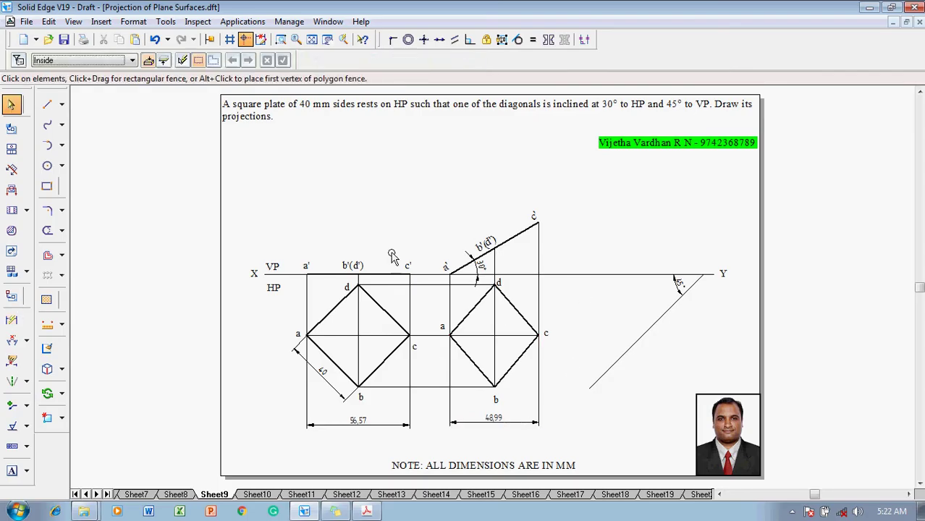
Step: Place a 2.00 mm wide point on the 45° line's lower end
{"action": "left_click", "coordinate": [62, 105]}
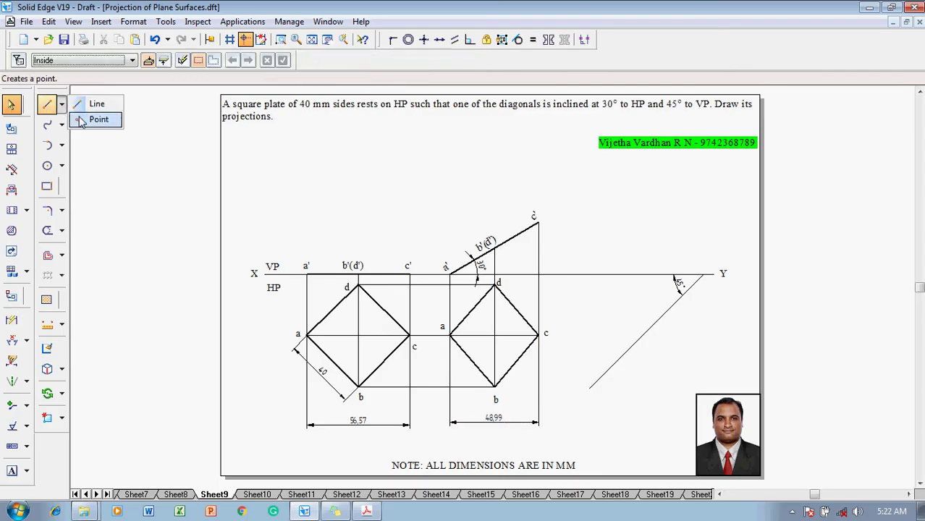
{"action": "left_click", "coordinate": [94, 117]}
{"action": "left_click", "coordinate": [134, 61]}
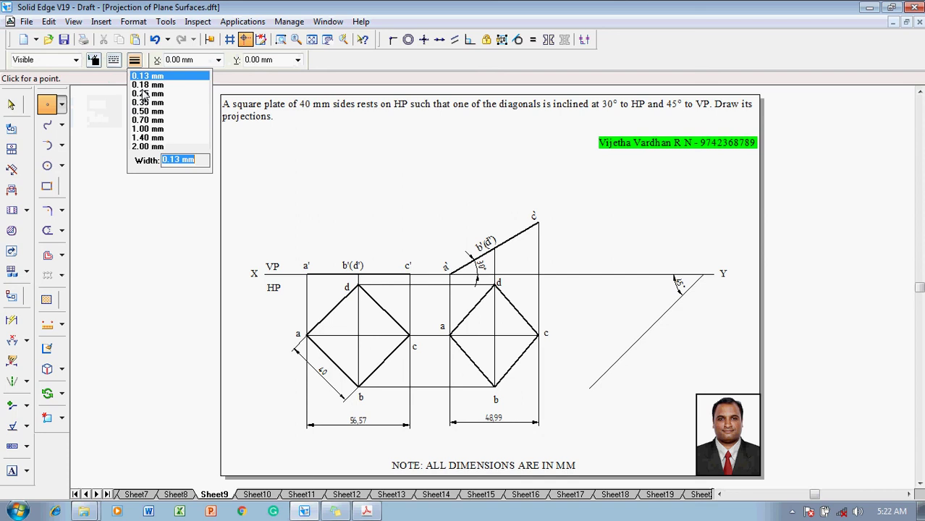
{"action": "left_click", "coordinate": [141, 146]}
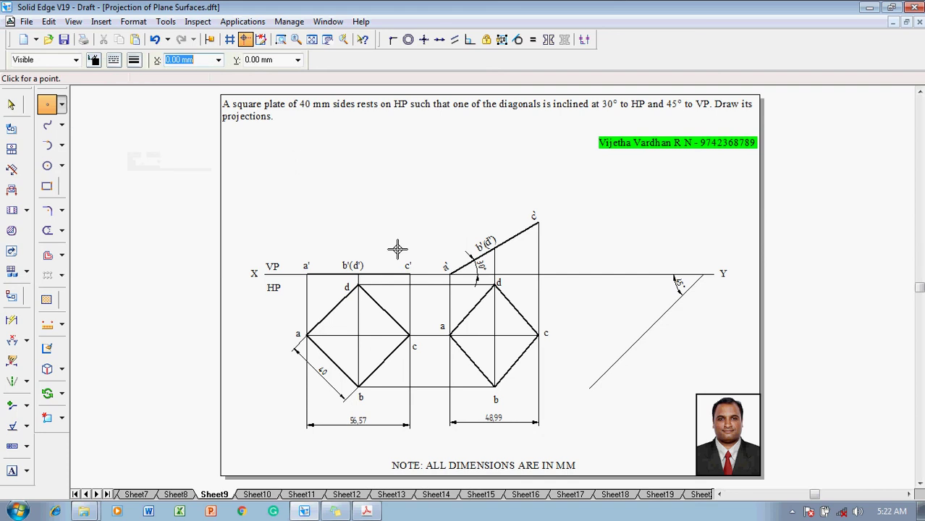
{"action": "left_click", "coordinate": [597, 383]}
{"action": "key", "text": "Escape"}
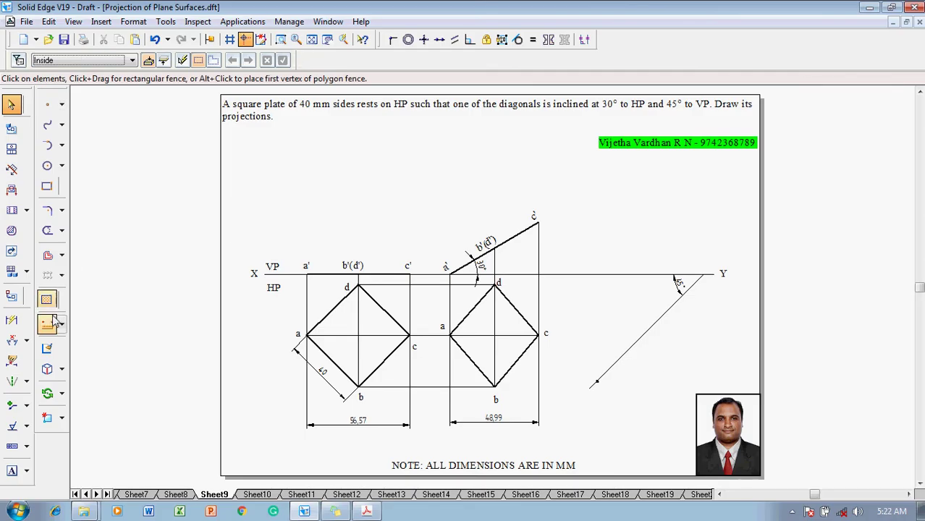
Step: Draw a thin 56.57 mm radius arc centred on the 45° line's lower end, crossing the line
{"action": "left_click", "coordinate": [61, 145]}
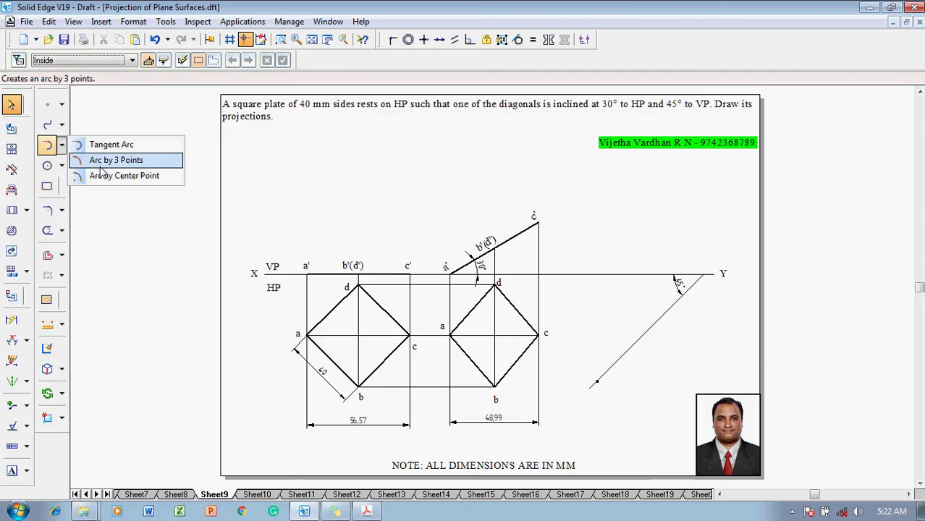
{"action": "left_click", "coordinate": [103, 175]}
{"action": "left_click", "coordinate": [134, 61]}
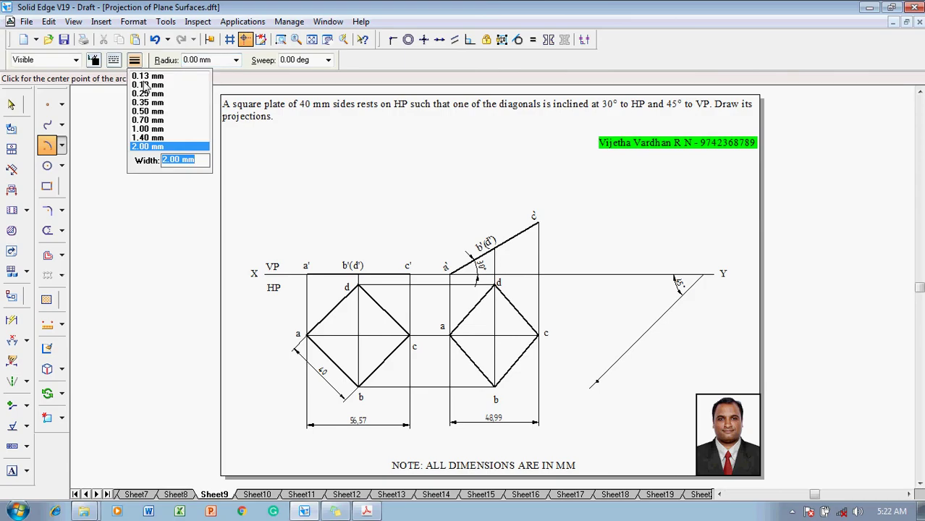
{"action": "left_click", "coordinate": [146, 78]}
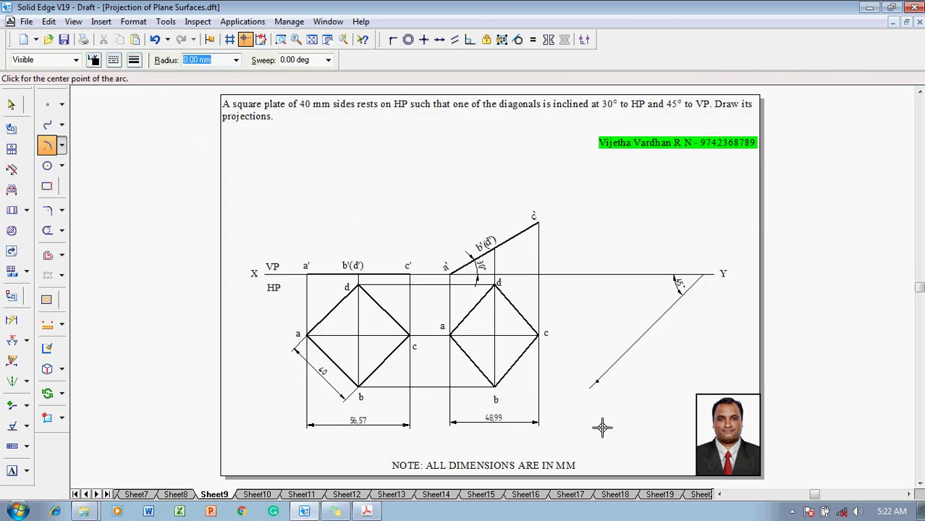
{"action": "left_click", "coordinate": [597, 382]}
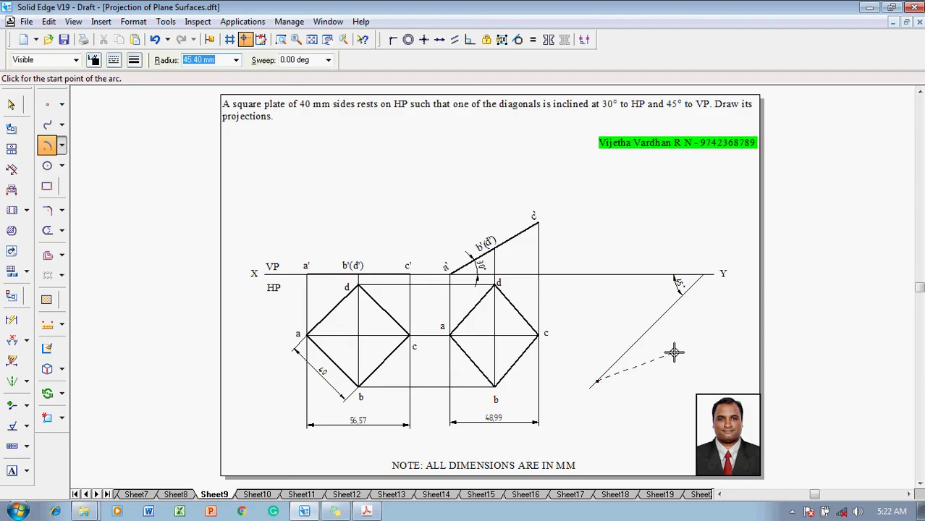
{"action": "type", "text": "56"}
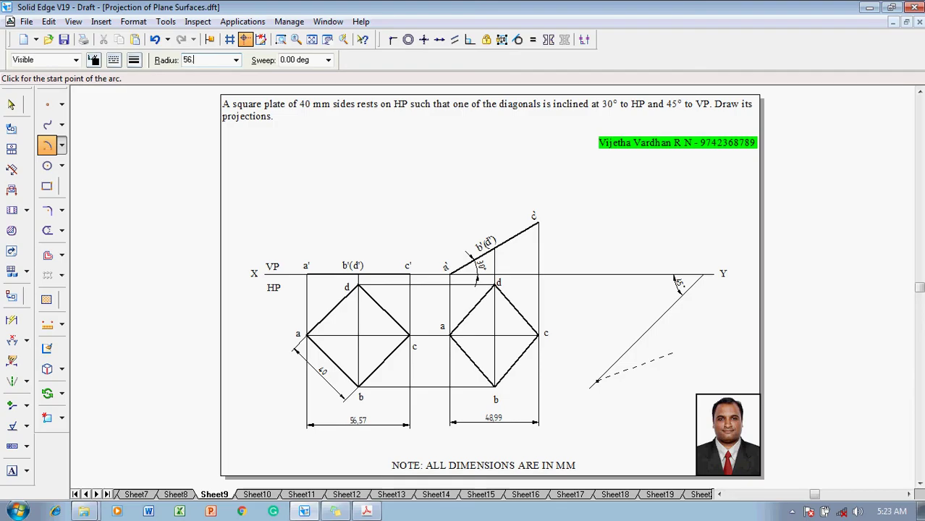
{"action": "type", "text": ".57"}
{"action": "key", "text": "Tab"}
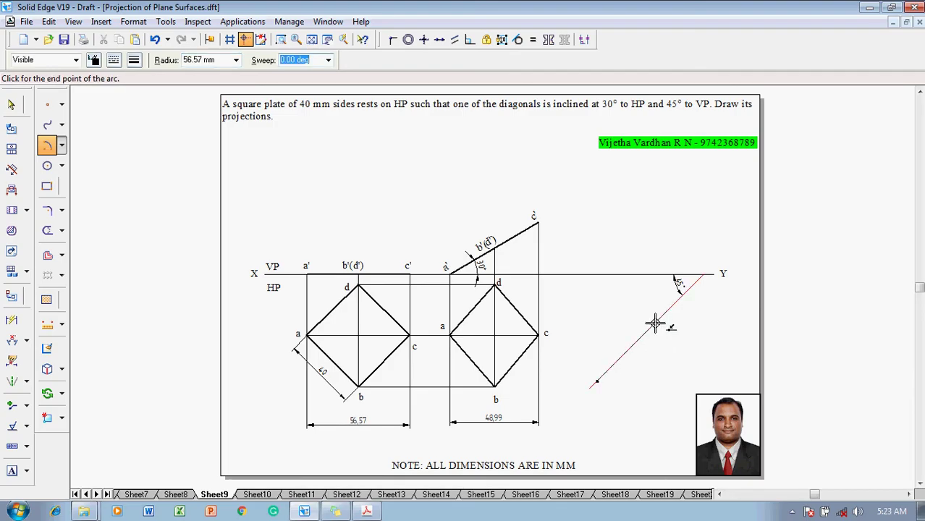
{"action": "left_click", "coordinate": [645, 315]}
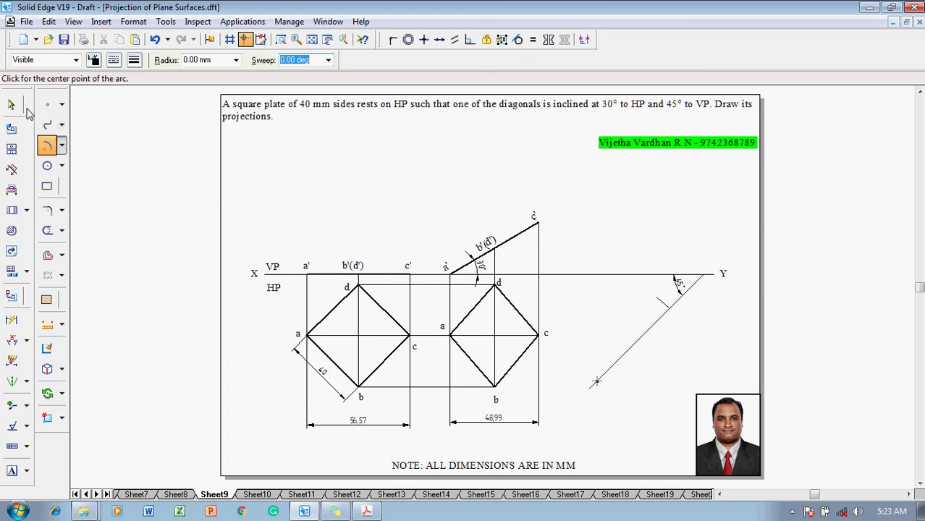
{"action": "left_click", "coordinate": [62, 104]}
{"action": "left_click", "coordinate": [83, 108]}
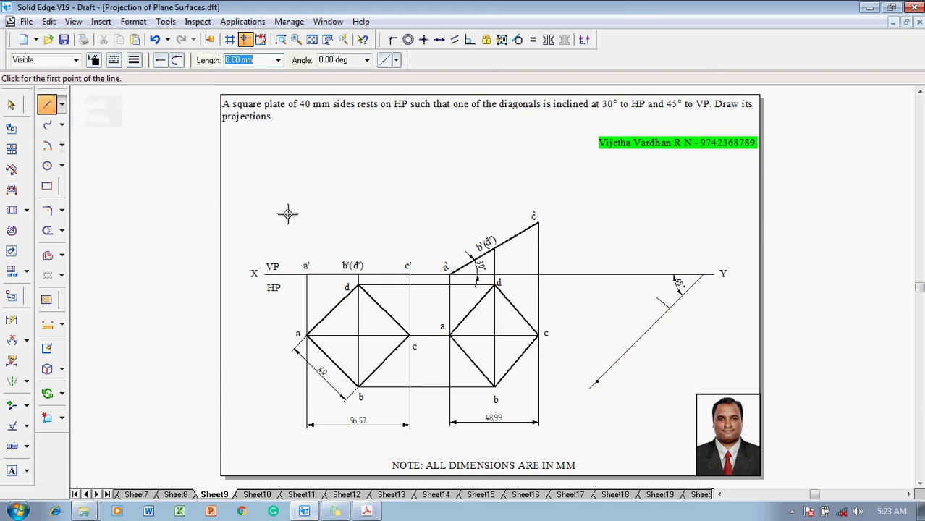
Step: Draw a short horizontal projector leftward from the 45° line
{"action": "left_click", "coordinate": [668, 308]}
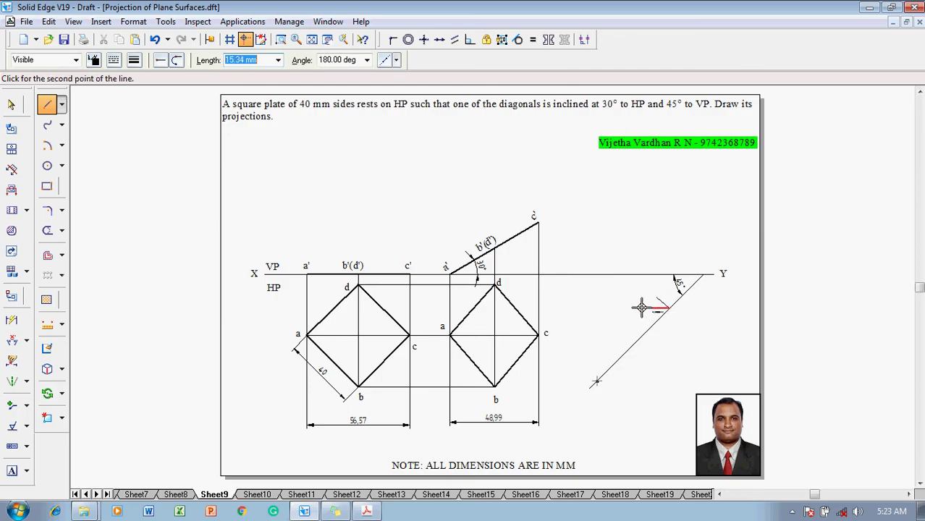
{"action": "left_click", "coordinate": [623, 308]}
{"action": "right_click", "coordinate": [660, 350]}
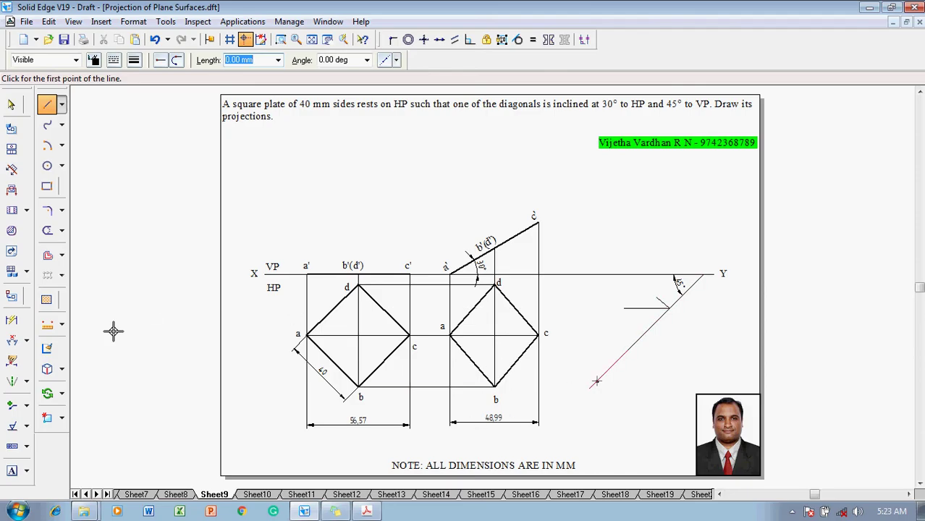
Step: Cut the horizontal projector with a 48.99 mm radius arc centred on the 45° line's lower end
{"action": "left_click", "coordinate": [48, 147]}
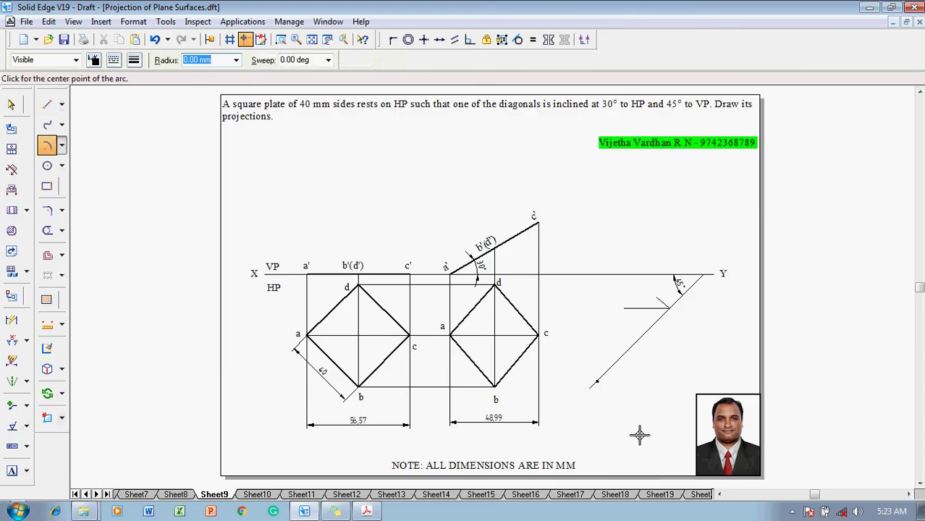
{"action": "left_click", "coordinate": [597, 383]}
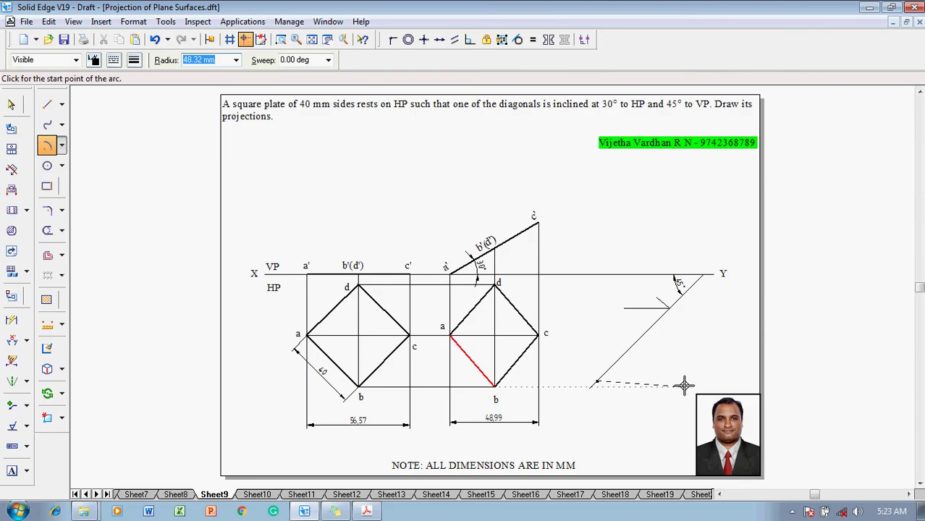
{"action": "type", "text": "48.99"}
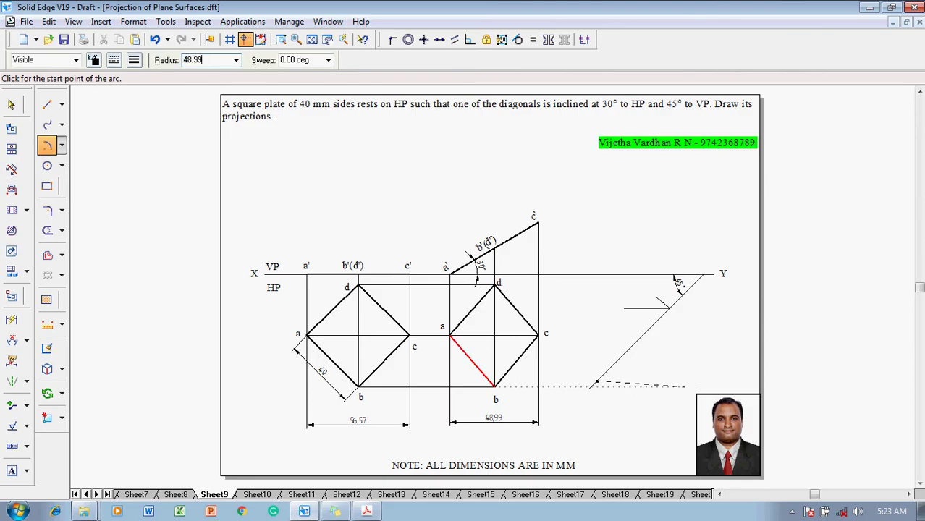
{"action": "key", "text": "Tab"}
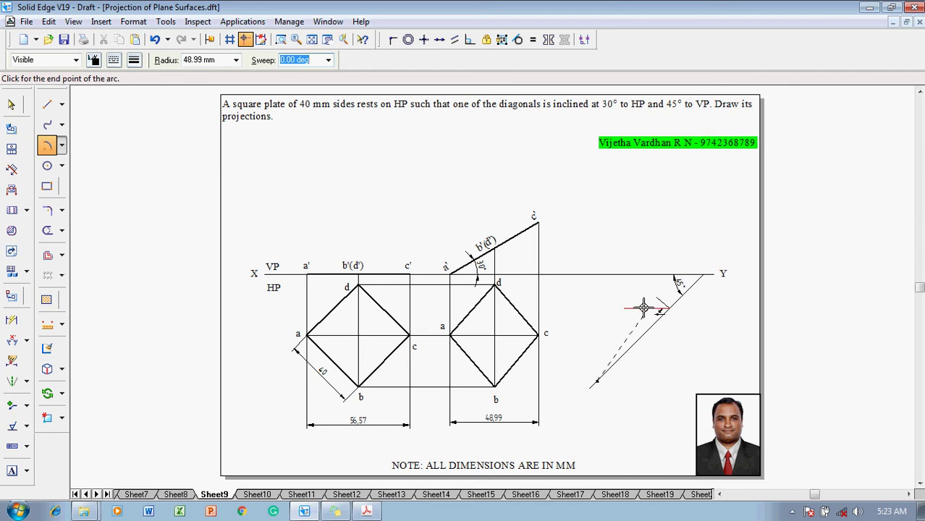
{"action": "left_click", "coordinate": [636, 296]}
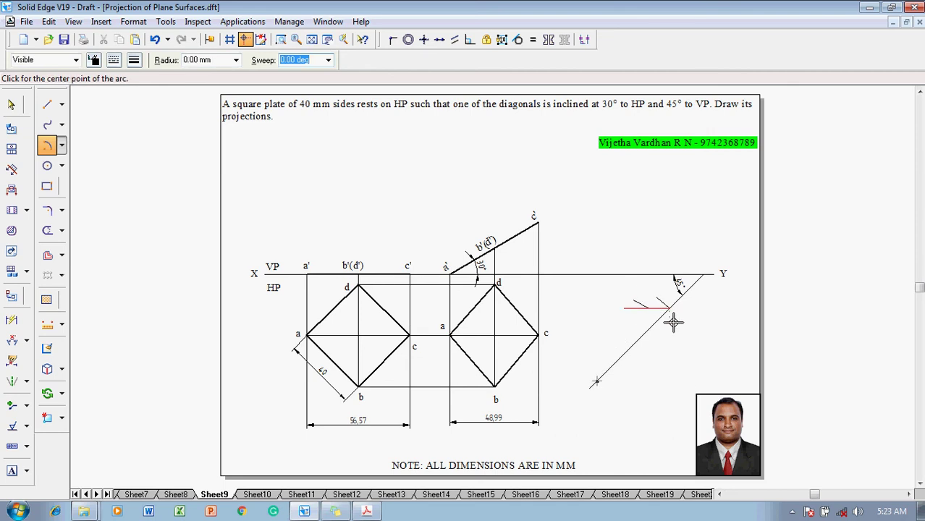
{"action": "key", "text": "Escape"}
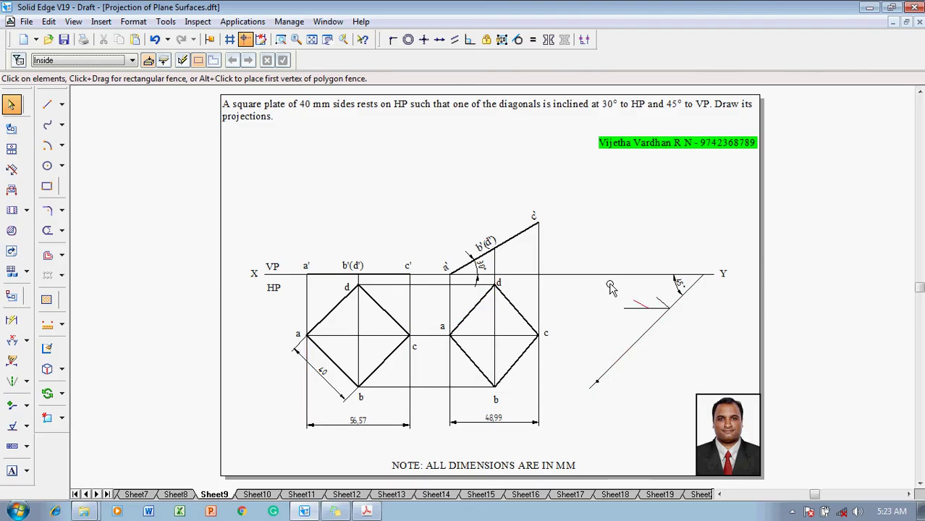
Step: Draw a 0.13 mm line from the 45° line's lower end through the 48.99 arc mark
{"action": "left_click", "coordinate": [58, 107]}
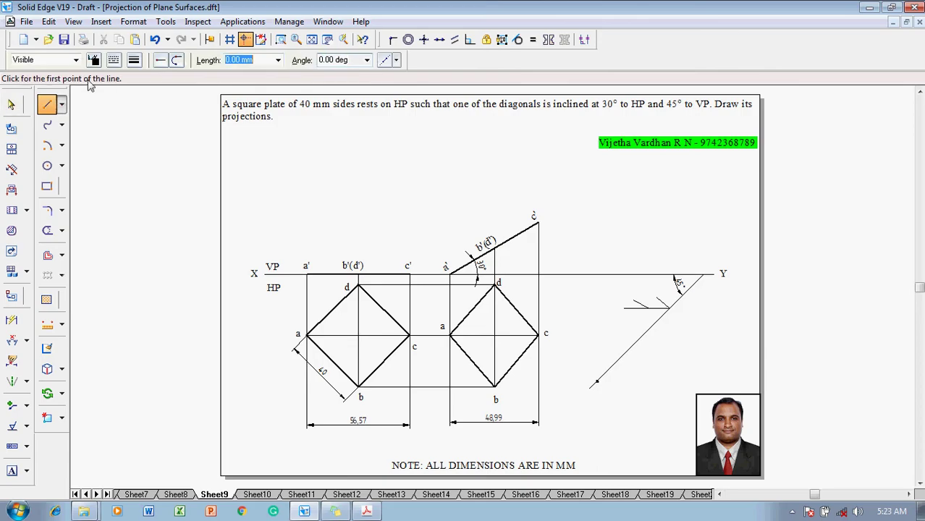
{"action": "left_click", "coordinate": [134, 60]}
{"action": "left_click", "coordinate": [144, 76]}
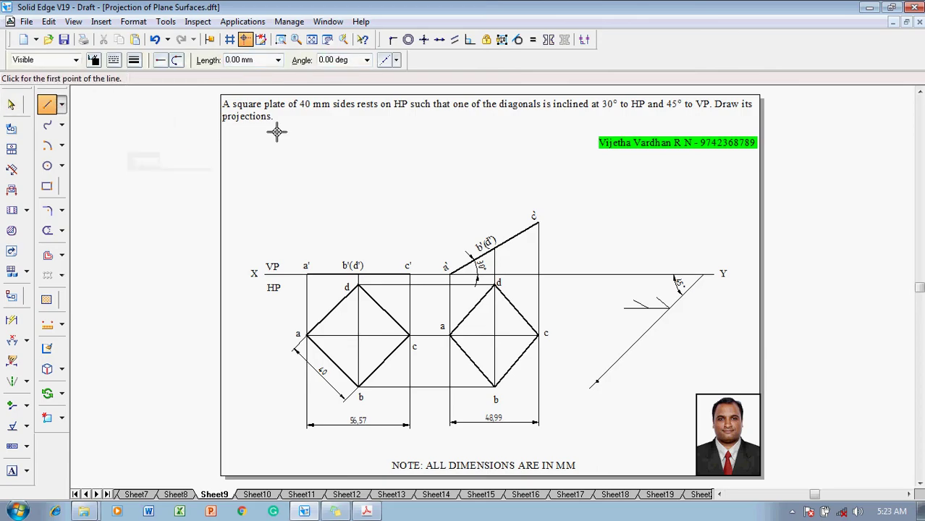
{"action": "left_click", "coordinate": [597, 381]}
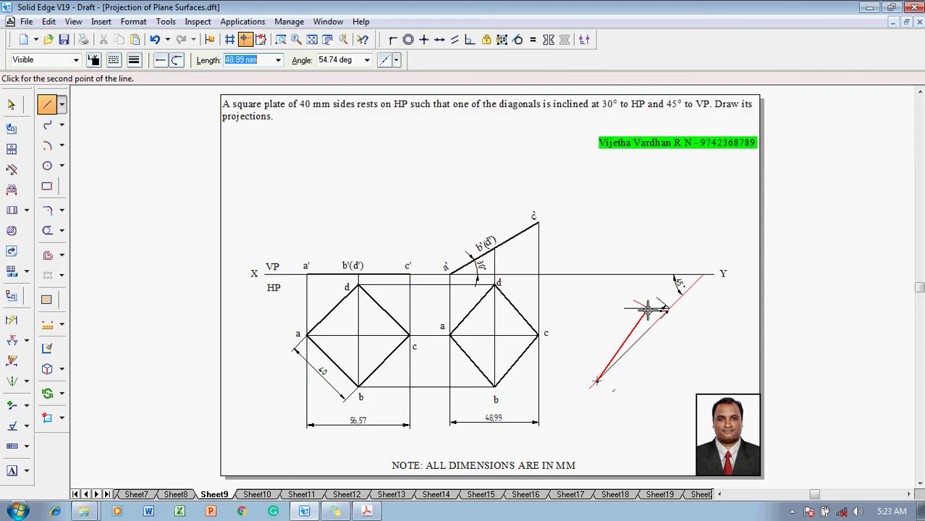
{"action": "key", "text": "Escape"}
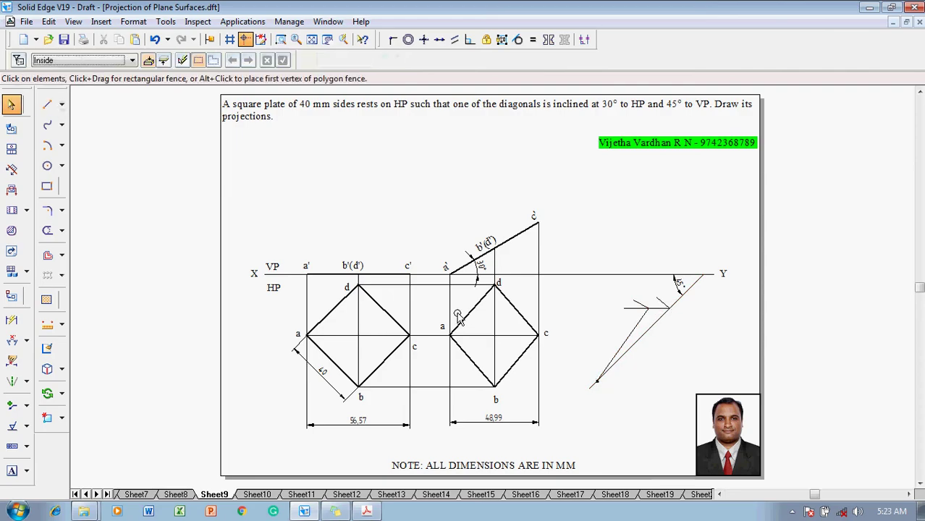
Step: Add an angle dimension of 55° between the new line and the XY line
{"action": "left_click", "coordinate": [12, 340]}
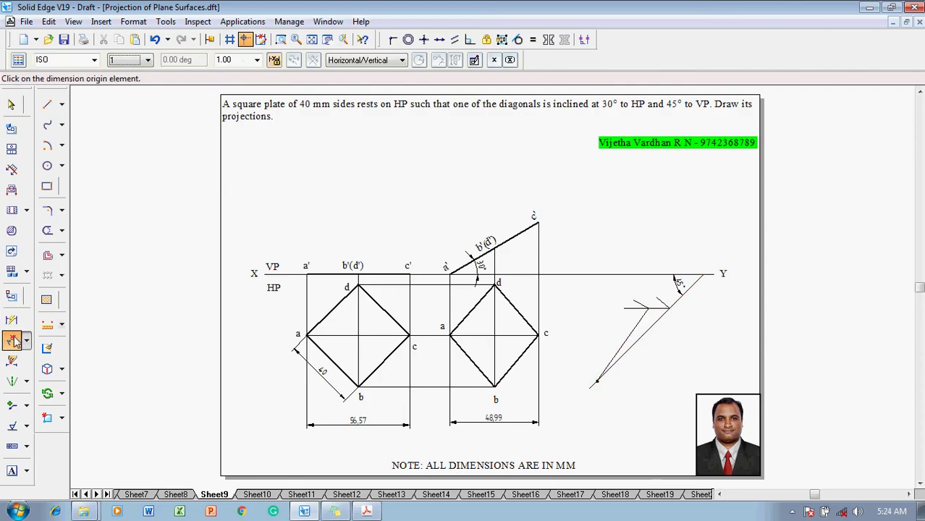
{"action": "left_click", "coordinate": [639, 312]}
{"action": "left_click", "coordinate": [643, 274]}
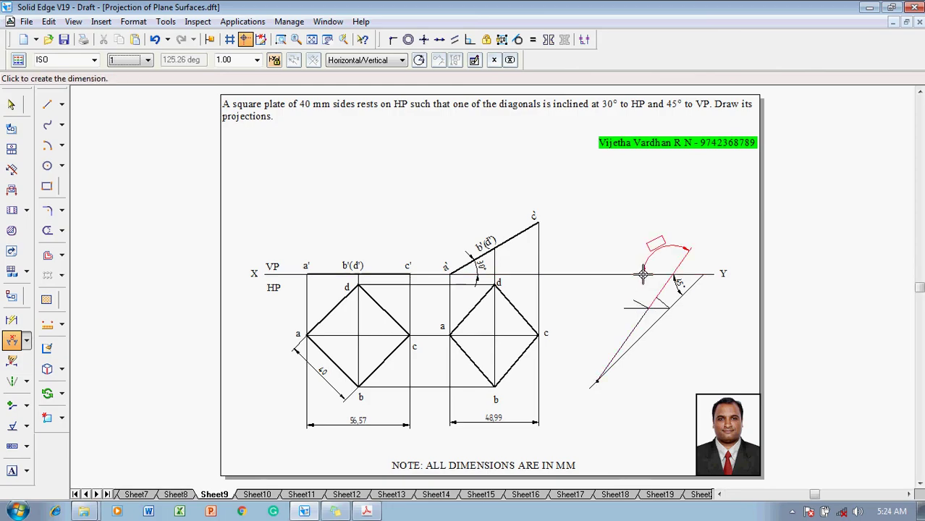
{"action": "left_click", "coordinate": [651, 286]}
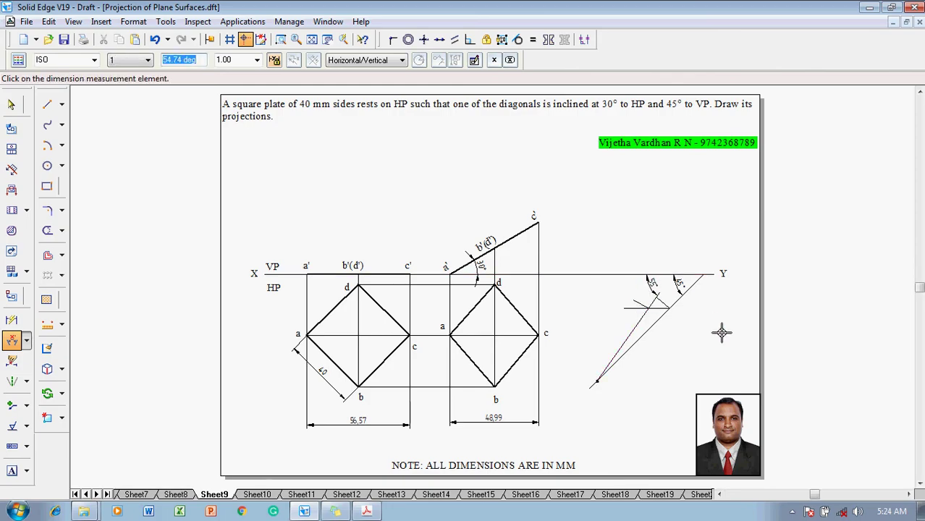
{"action": "key", "text": "Escape"}
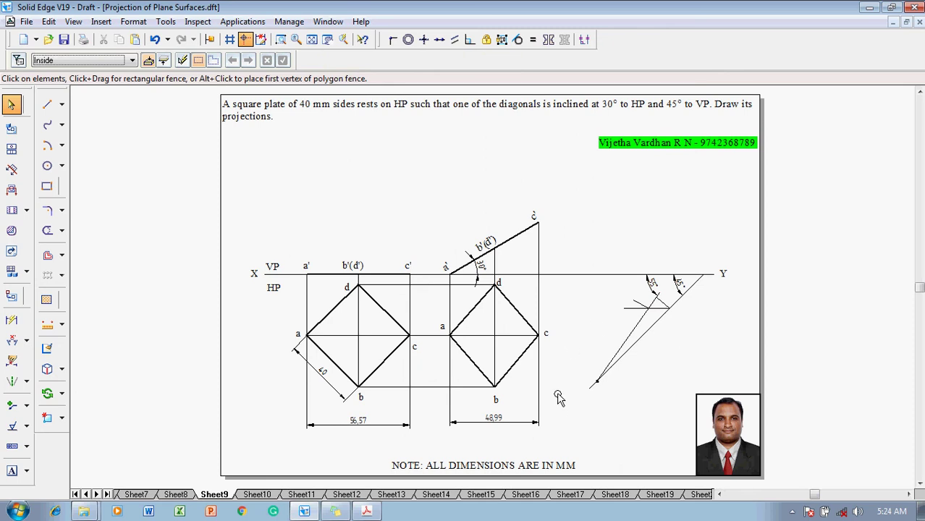
Step: Fence-select the second top-view square and move a copy from corner a to the 45° line's lower end
{"action": "left_click_drag", "start_coordinate": [559, 404], "coordinate": [439, 312]}
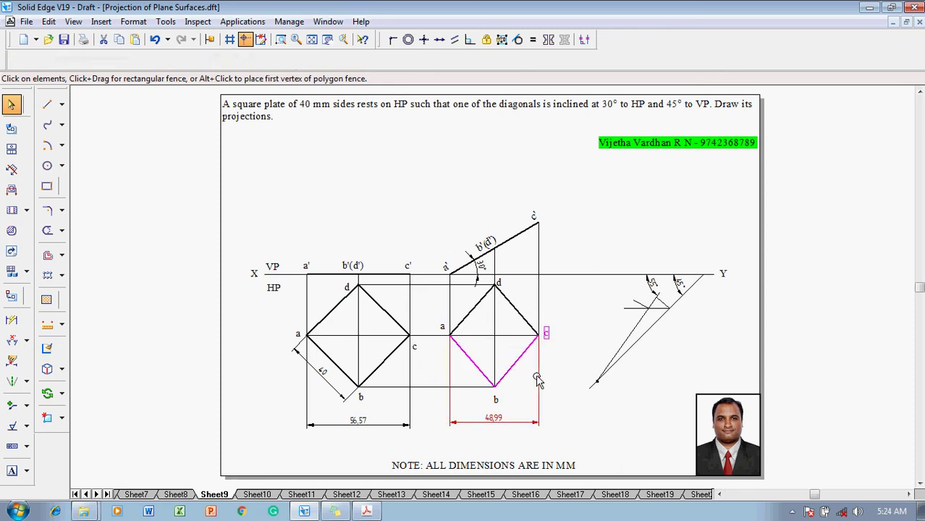
{"action": "left_click", "coordinate": [574, 396]}
{"action": "left_click_drag", "start_coordinate": [564, 406], "coordinate": [429, 281]}
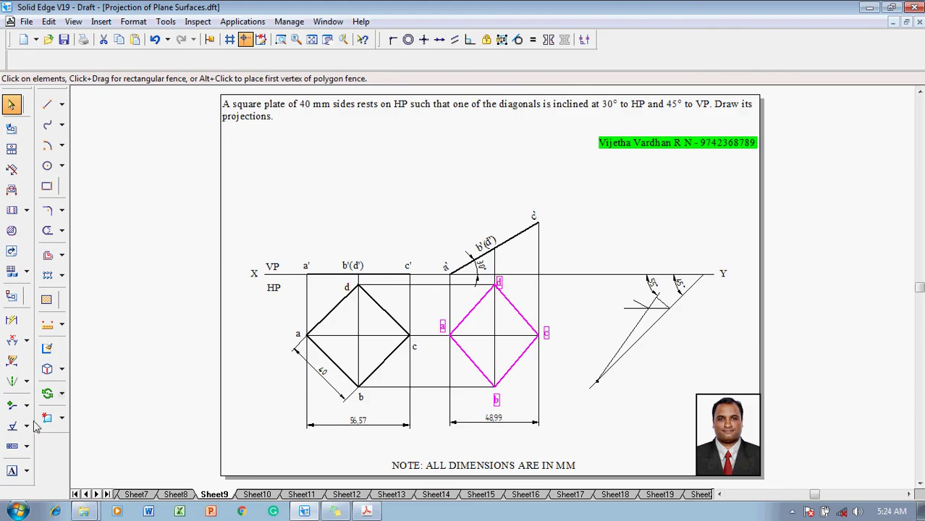
{"action": "left_click", "coordinate": [61, 393]}
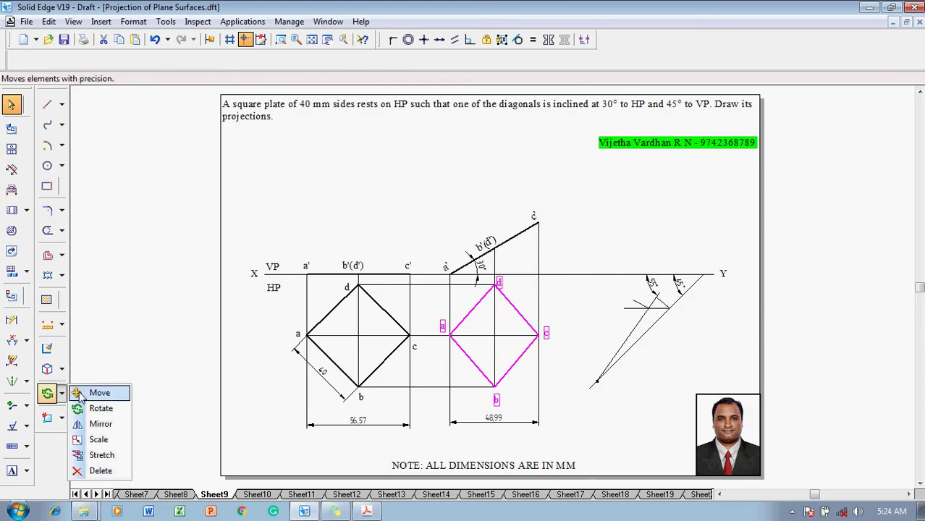
{"action": "left_click", "coordinate": [79, 392]}
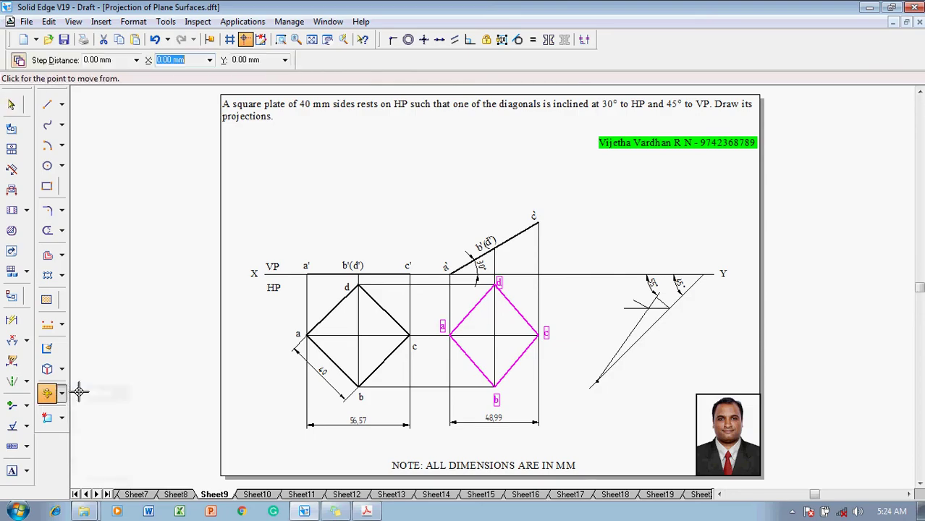
{"action": "left_click", "coordinate": [450, 334]}
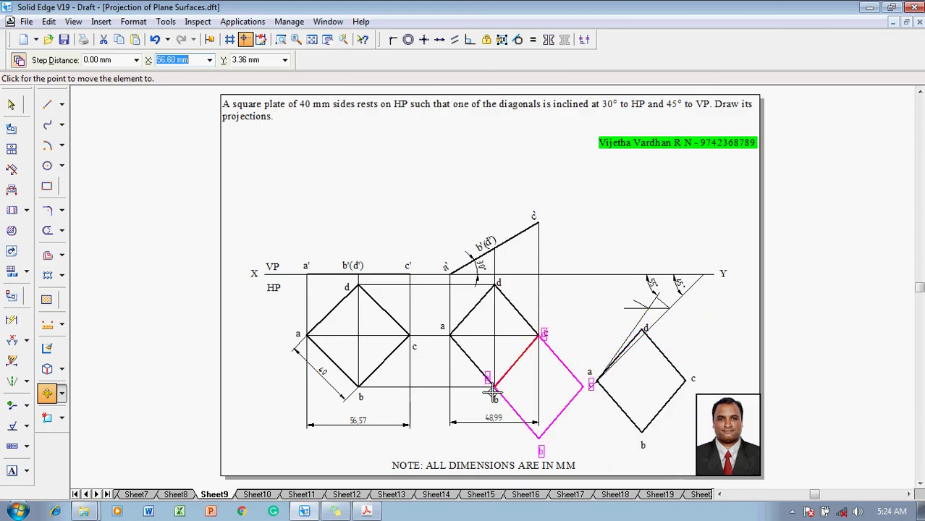
{"action": "left_click", "coordinate": [63, 393]}
{"action": "left_click", "coordinate": [89, 407]}
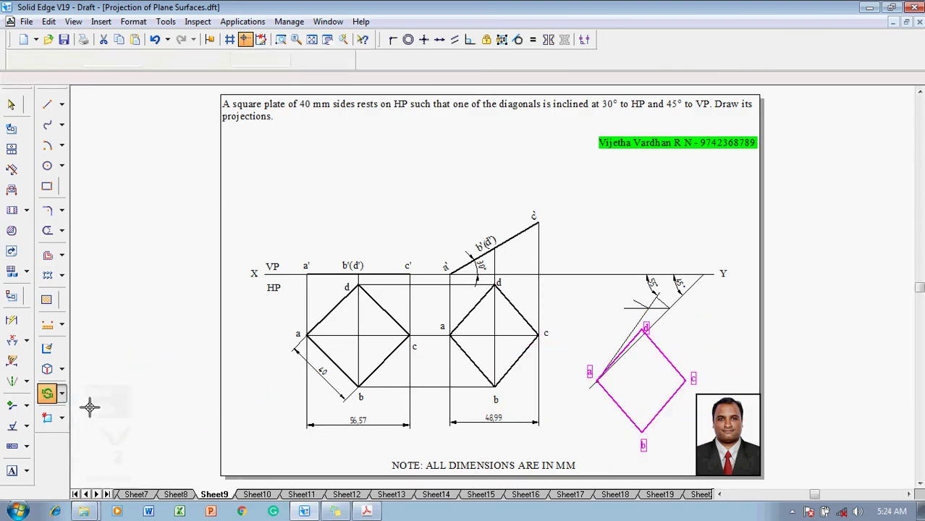
Step: Rotate the copied square about corner a until its diagonal lies on the 55° line
{"action": "left_click", "coordinate": [595, 379]}
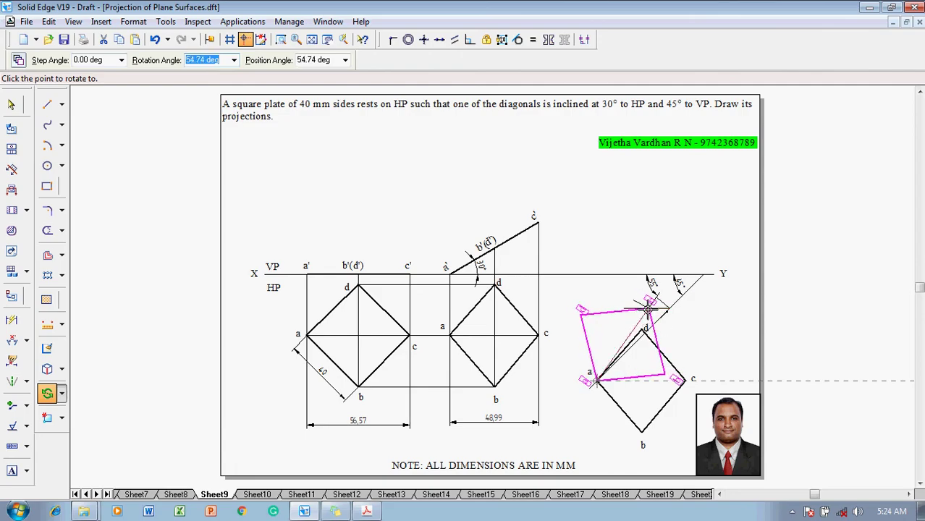
{"action": "left_click", "coordinate": [648, 310]}
{"action": "key", "text": "Escape"}
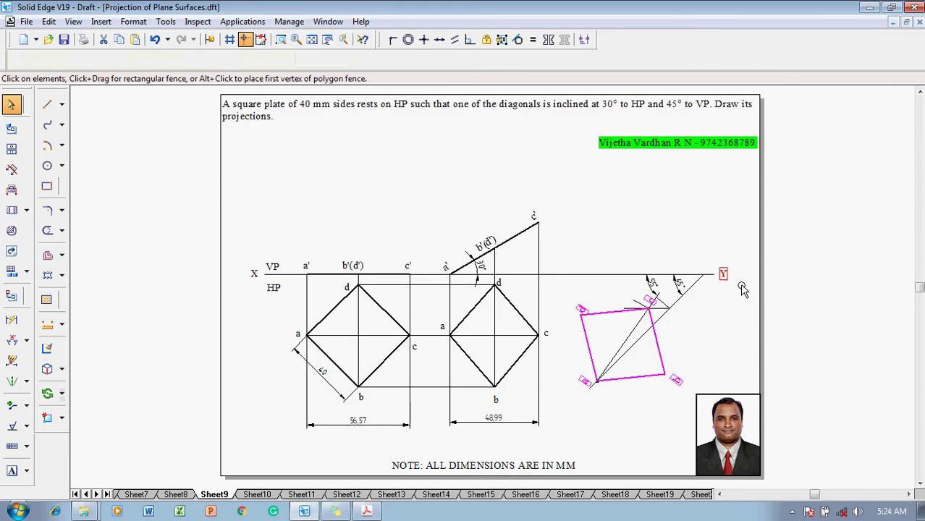
{"action": "left_click", "coordinate": [717, 327]}
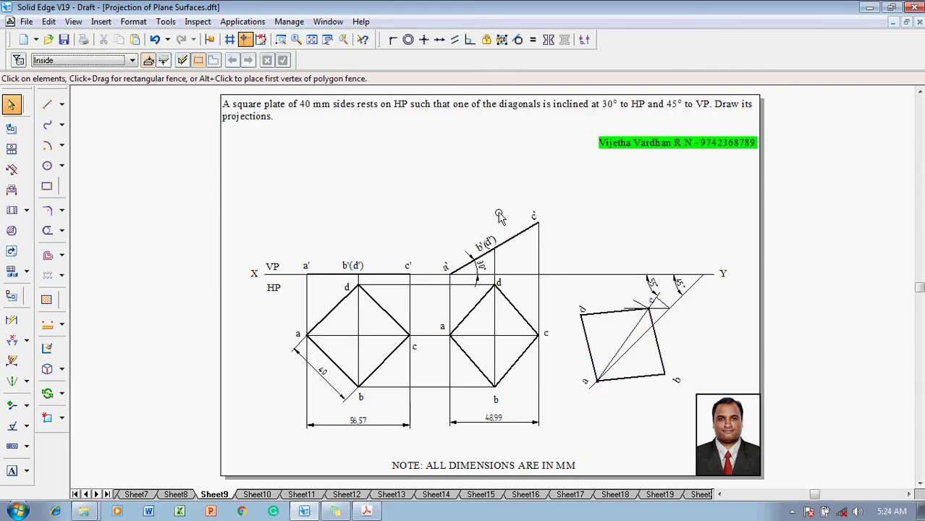
Step: Pick the Line tool with a chosen width for the next lines
{"action": "left_click", "coordinate": [47, 104]}
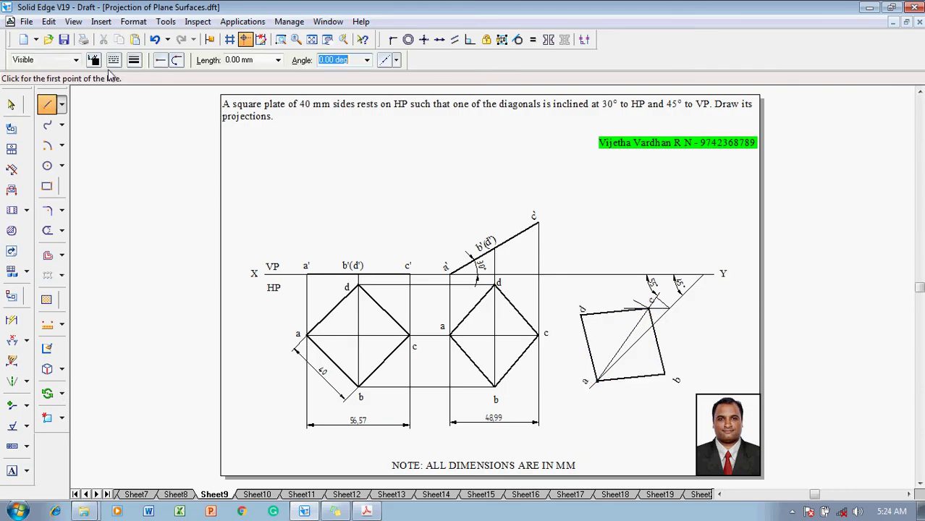
{"action": "left_click", "coordinate": [114, 61]}
{"action": "left_click", "coordinate": [155, 80]}
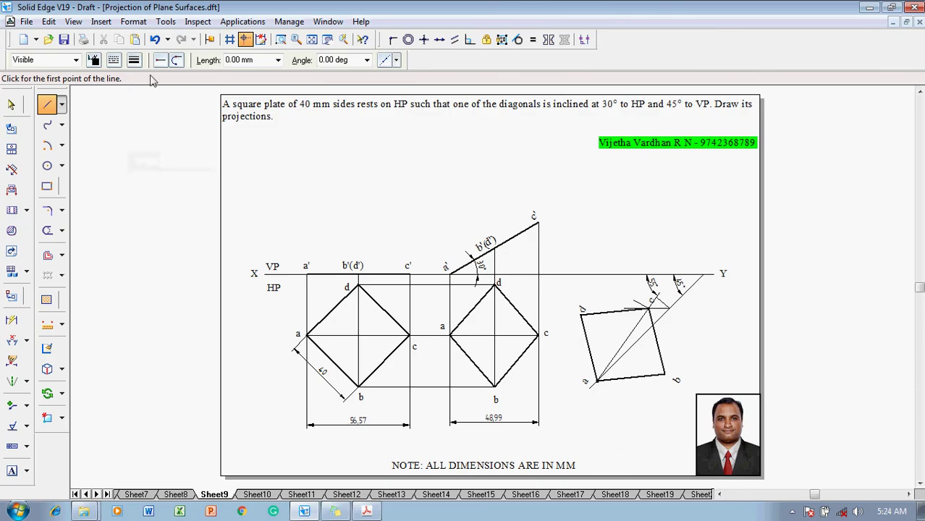